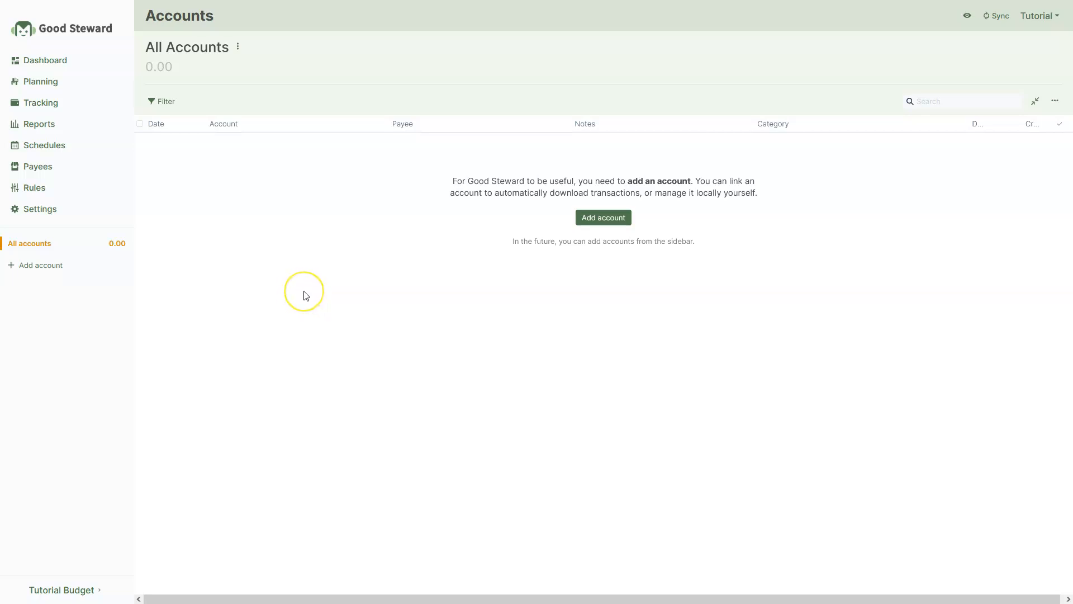
{"action": "left_click", "coordinate": [307, 295]}
{"action": "left_click", "coordinate": [359, 323]}
{"action": "left_click", "coordinate": [360, 324]}
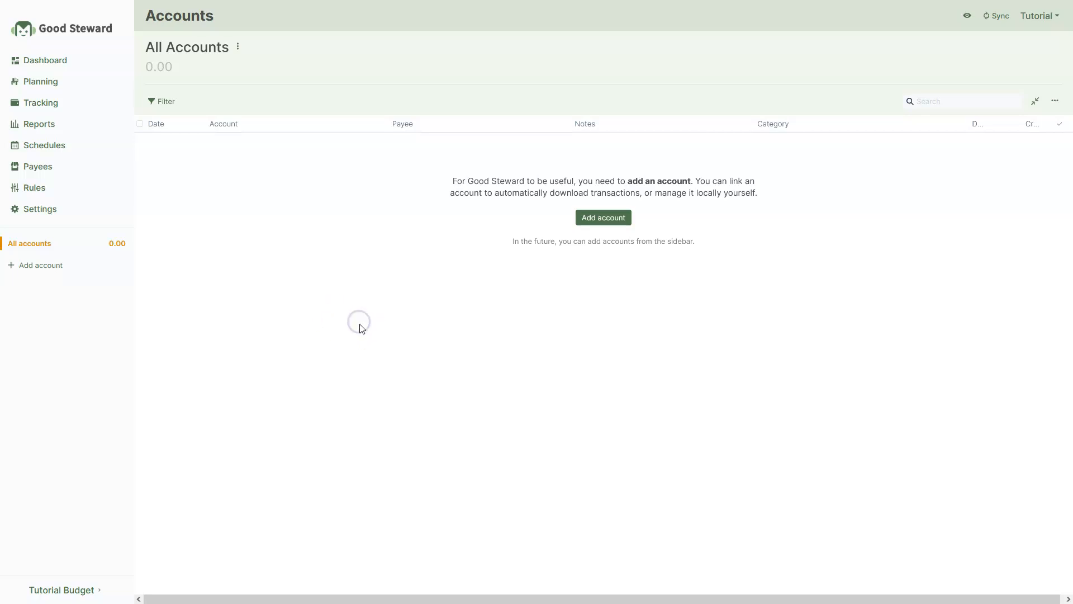
{"action": "left_click", "coordinate": [405, 378]}
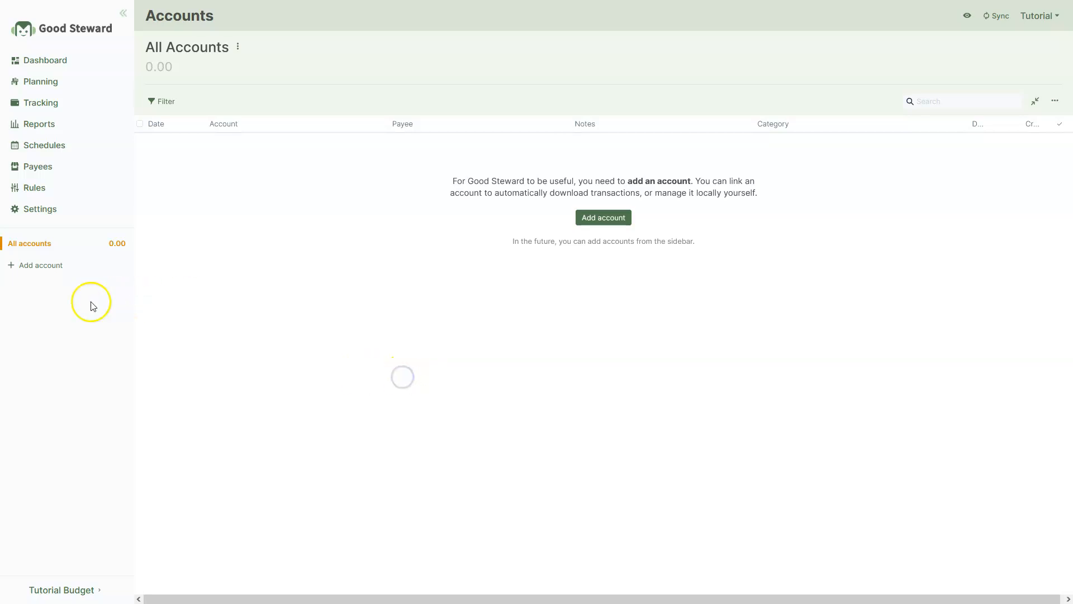
{"action": "left_click", "coordinate": [283, 356]}
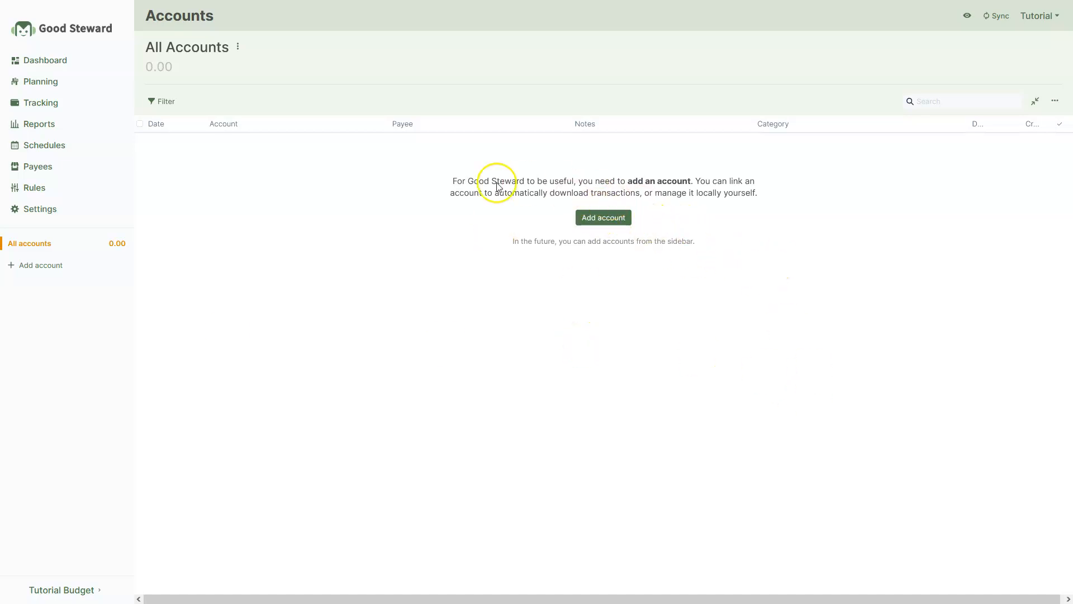
{"action": "left_click", "coordinate": [33, 243]}
{"action": "left_click", "coordinate": [807, 274]}
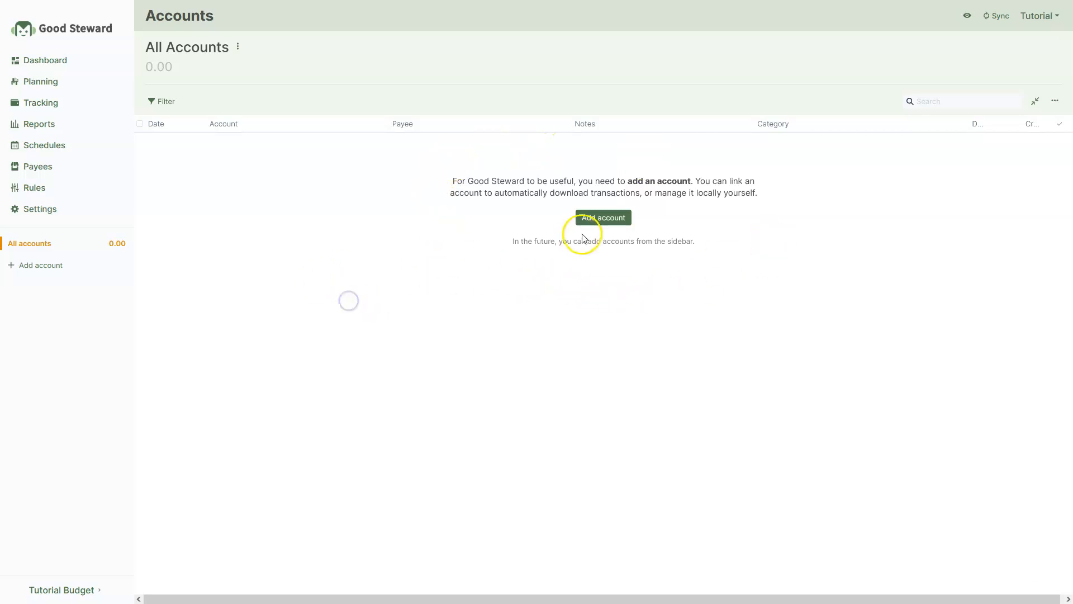
Create a local account named Checking with a balance of 1000, leaving it on-budget
{"action": "left_click", "coordinate": [608, 217]}
{"action": "left_click", "coordinate": [242, 258]}
{"action": "left_click", "coordinate": [40, 264]}
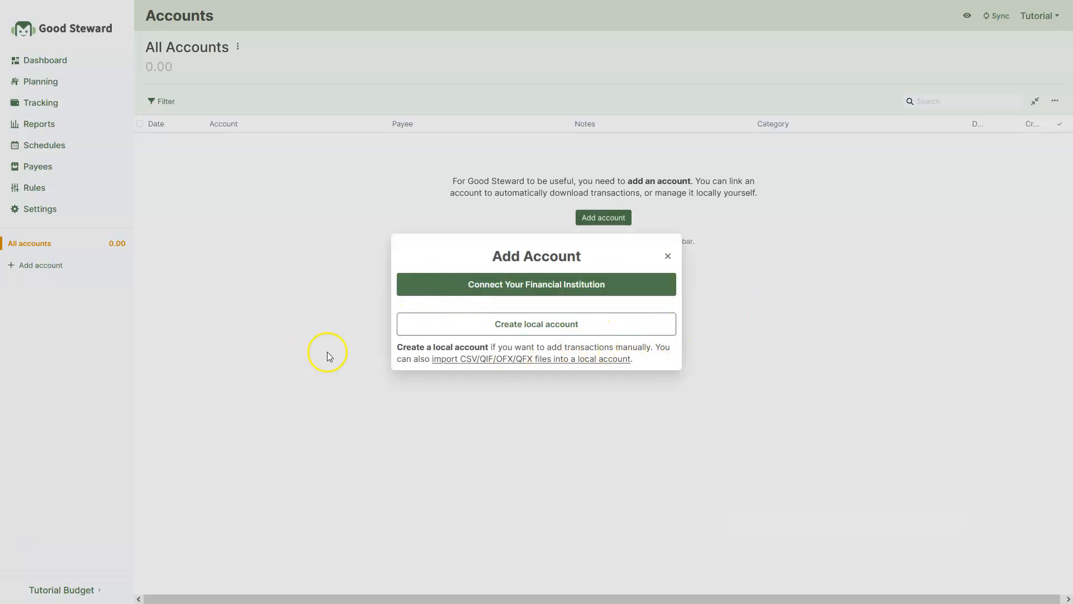
{"action": "left_click", "coordinate": [518, 330]}
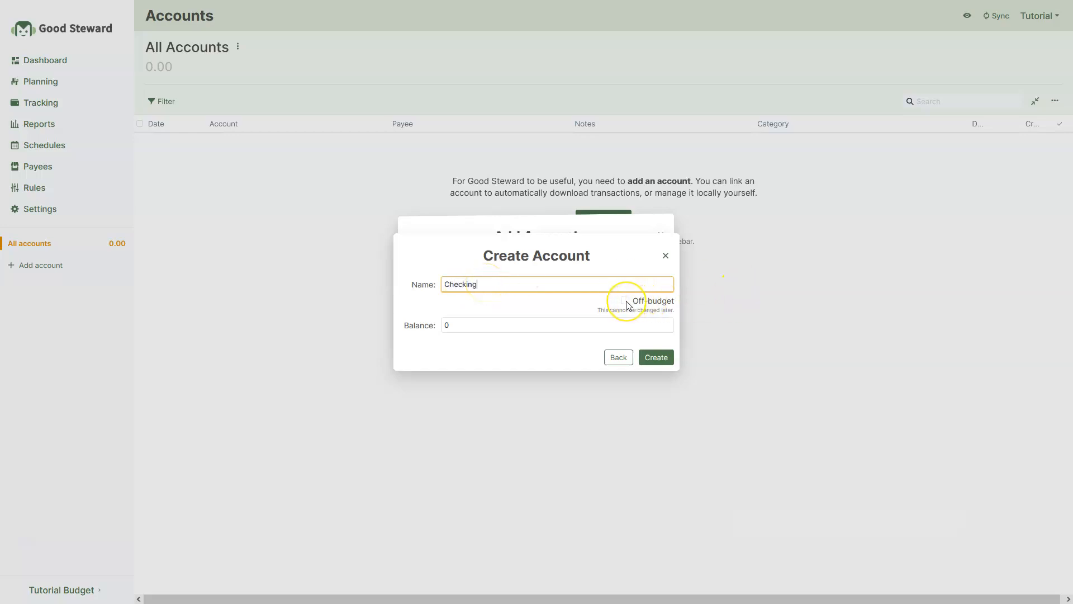
{"action": "left_click", "coordinate": [447, 323]}
{"action": "left_click", "coordinate": [500, 341]}
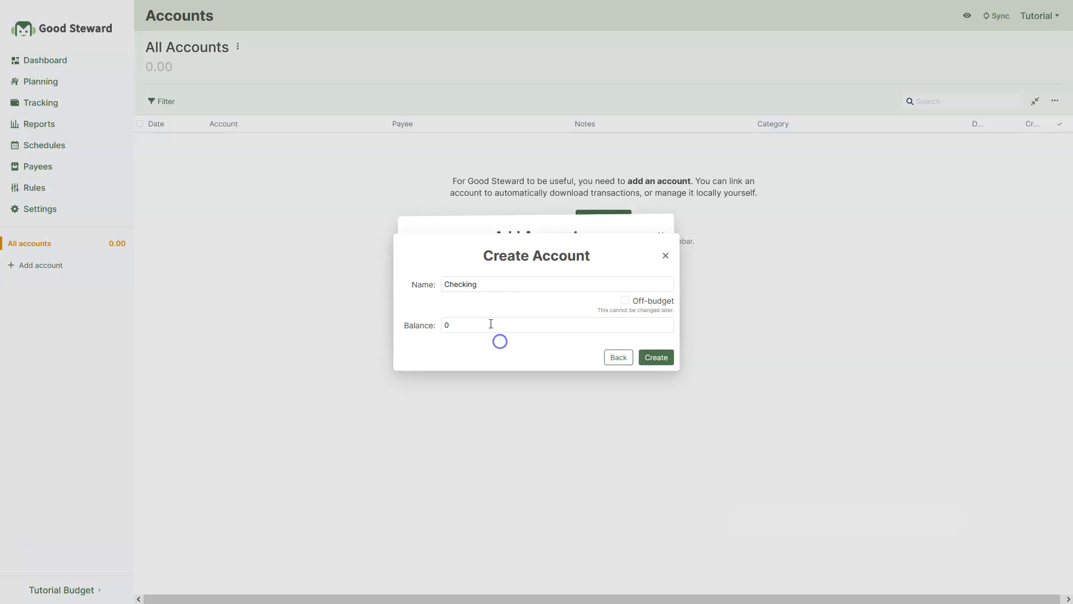
{"action": "left_click", "coordinate": [441, 325]}
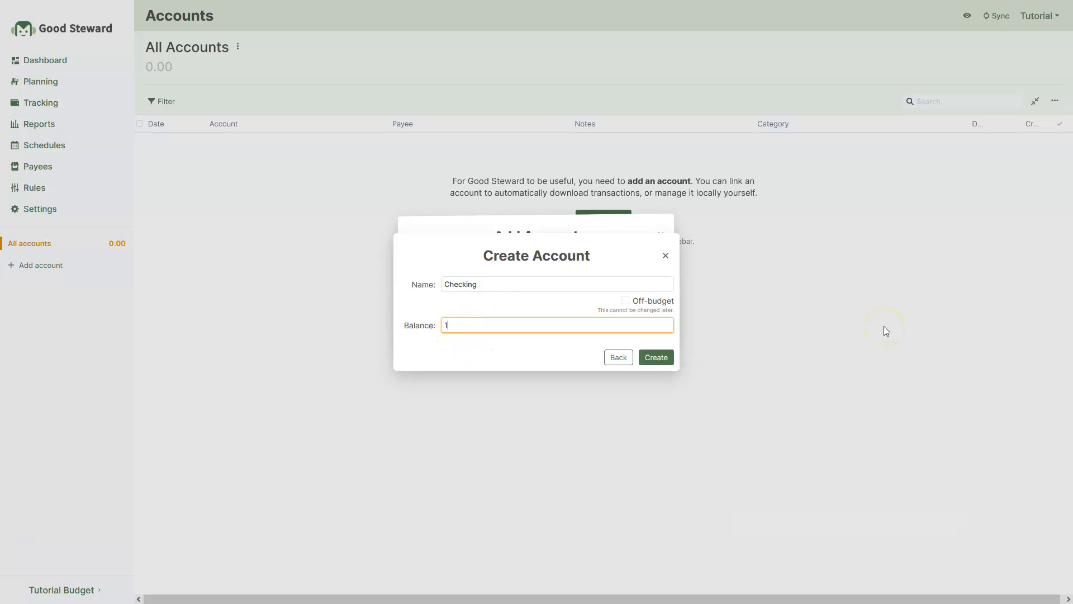
{"action": "left_click", "coordinate": [656, 356]}
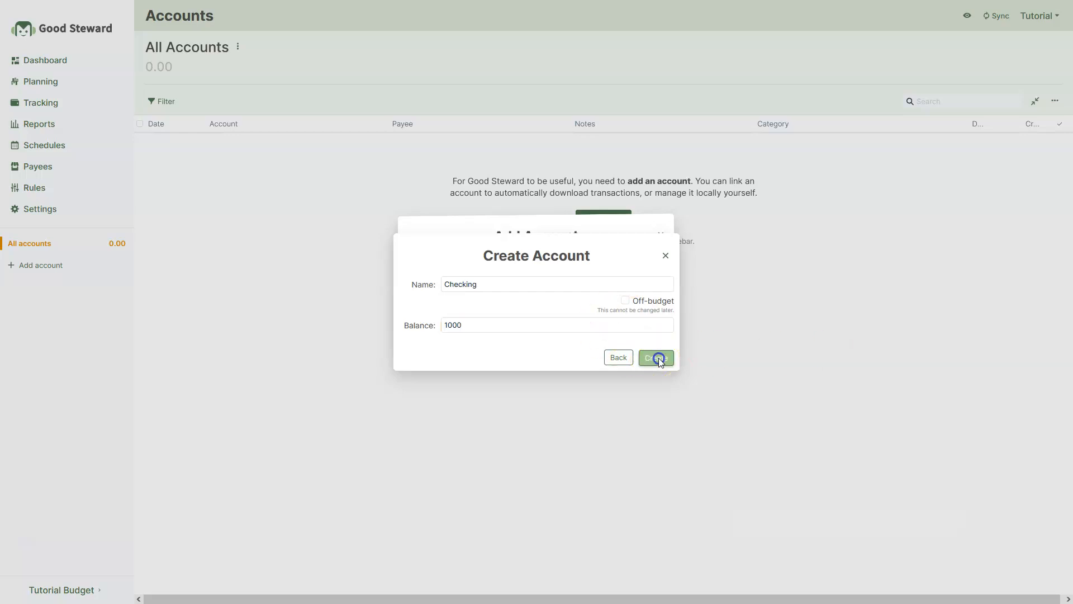
{"action": "left_click", "coordinate": [712, 378]}
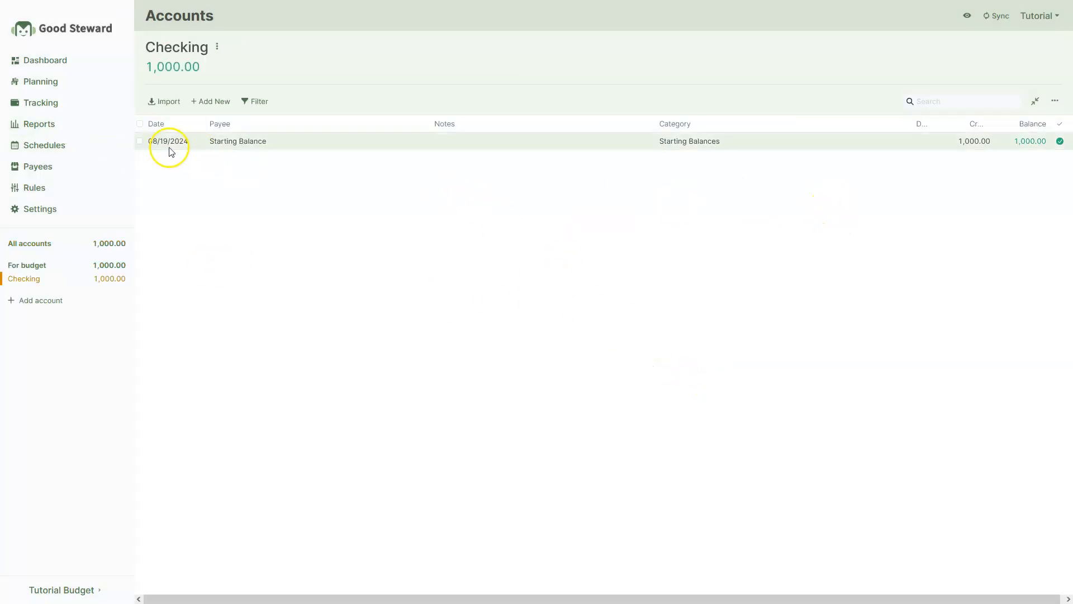
Set the date of Checking's Starting Balance transaction to 12/31/2023
{"action": "left_click", "coordinate": [156, 141]}
{"action": "left_click", "coordinate": [156, 162]}
{"action": "left_click", "coordinate": [155, 162]}
{"action": "left_click", "coordinate": [156, 163]}
{"action": "left_click", "coordinate": [156, 163]}
{"action": "left_click", "coordinate": [156, 162]}
{"action": "left_click", "coordinate": [156, 163]}
{"action": "left_click", "coordinate": [156, 162]}
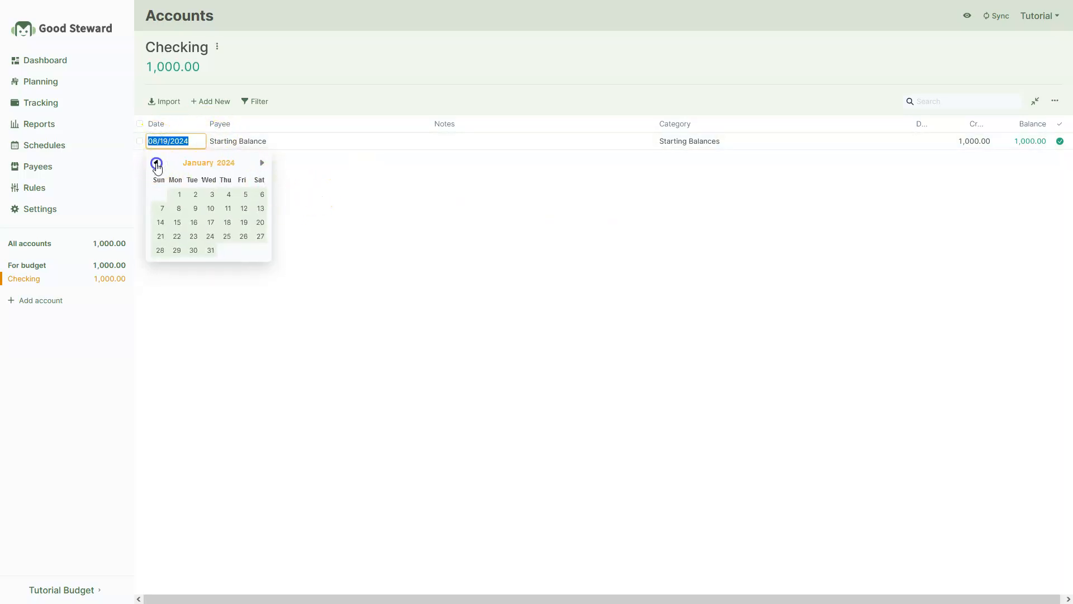
{"action": "left_click", "coordinate": [156, 163]}
{"action": "left_click", "coordinate": [160, 263]}
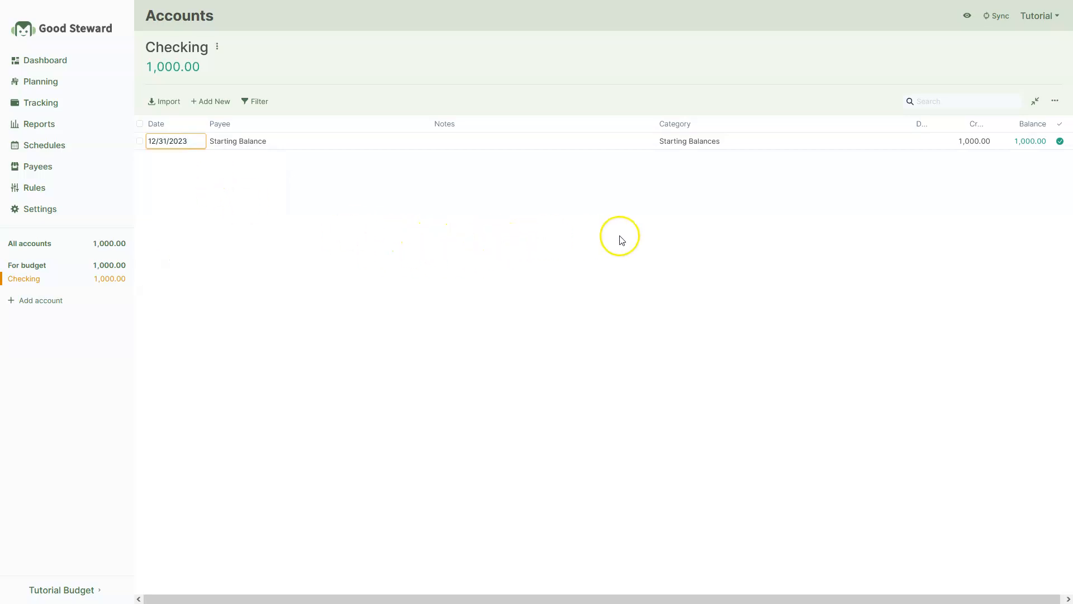
{"action": "left_click", "coordinate": [975, 141]}
{"action": "left_click", "coordinate": [858, 263]}
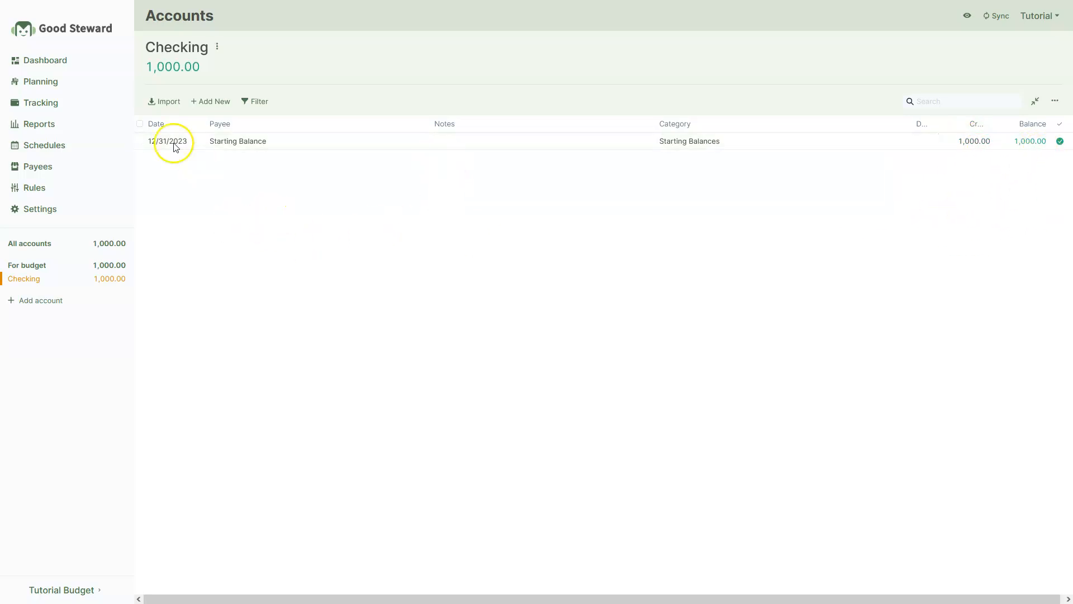
Start a new transaction in Checking with the note "test" and the category Income
{"action": "left_click", "coordinate": [211, 101]}
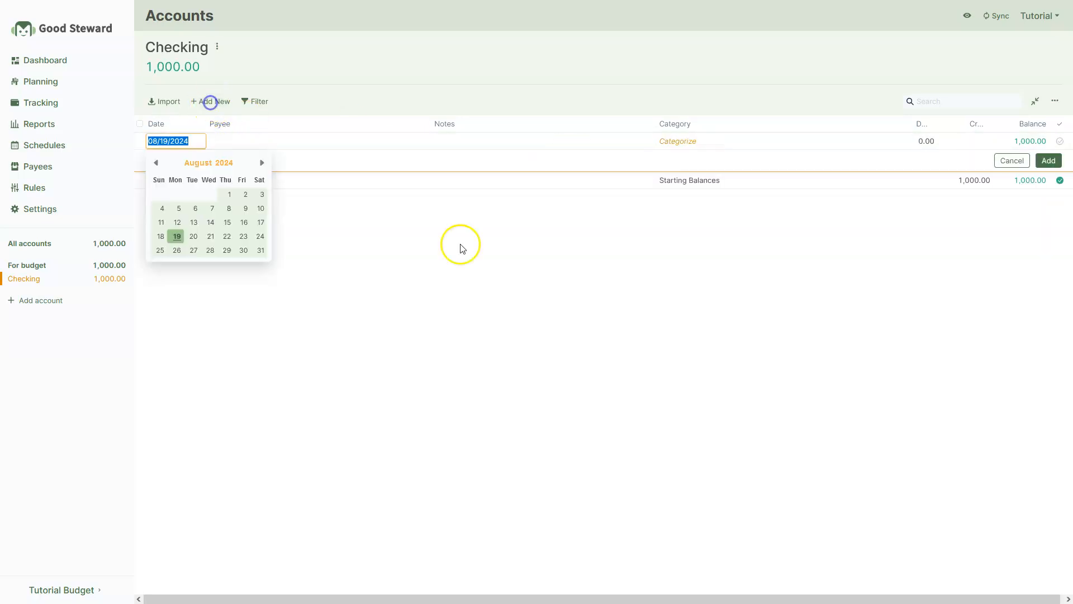
{"action": "key", "text": "Tab"}
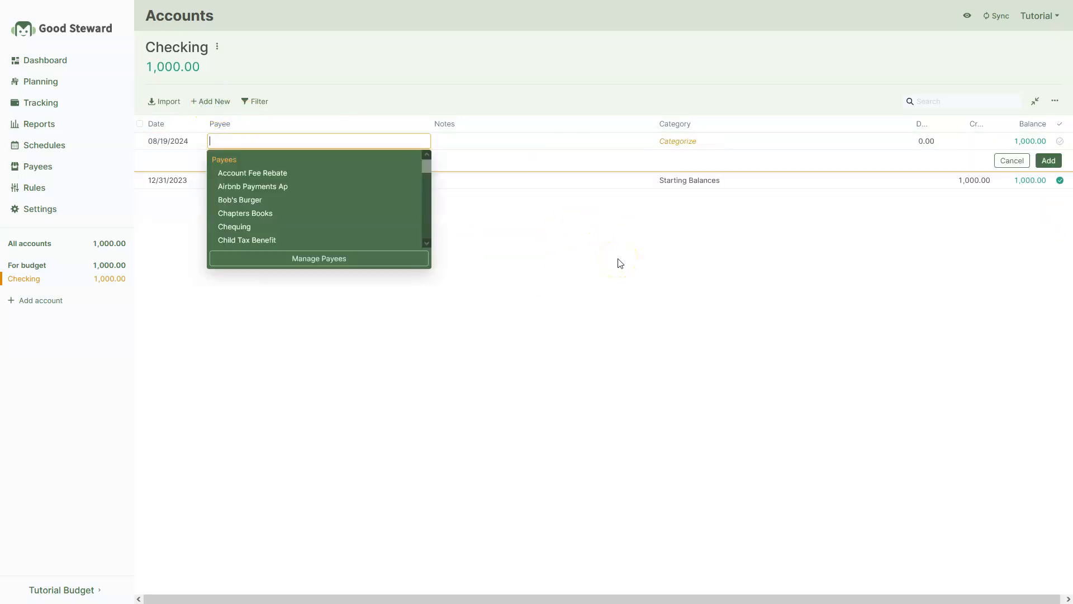
{"action": "key", "text": "Tab"}
{"action": "key", "text": "Tab"}
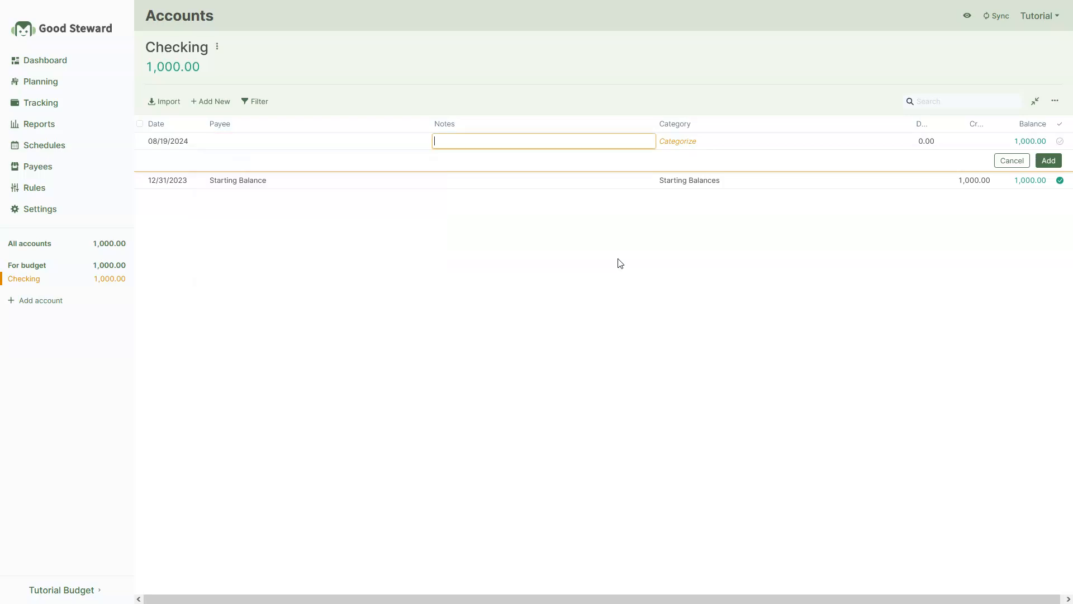
{"action": "key", "text": "Tab"}
{"action": "key", "text": "Tab"}
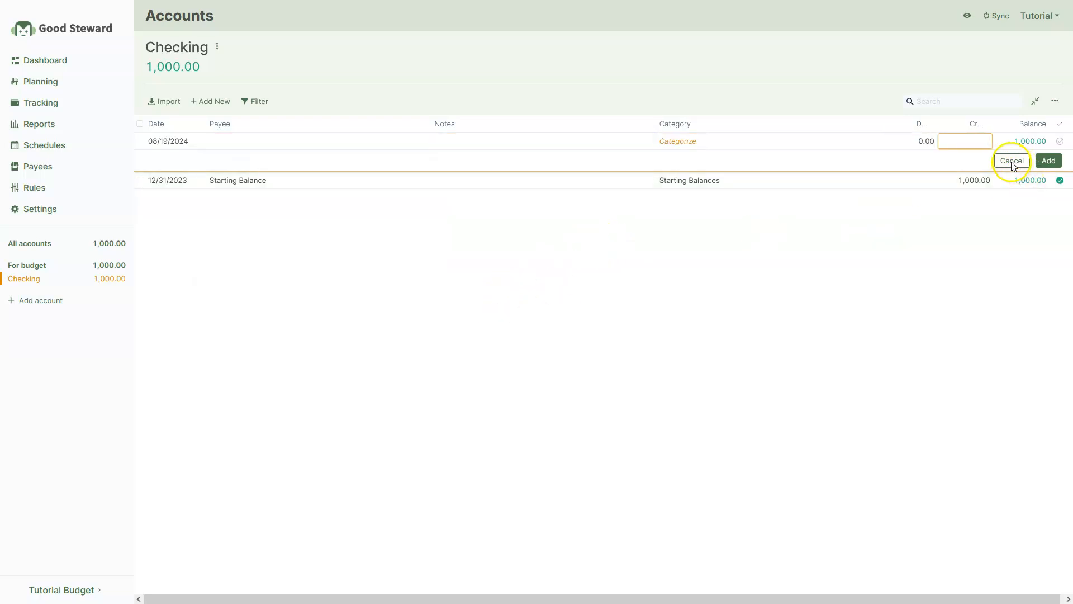
{"action": "left_click", "coordinate": [436, 141]}
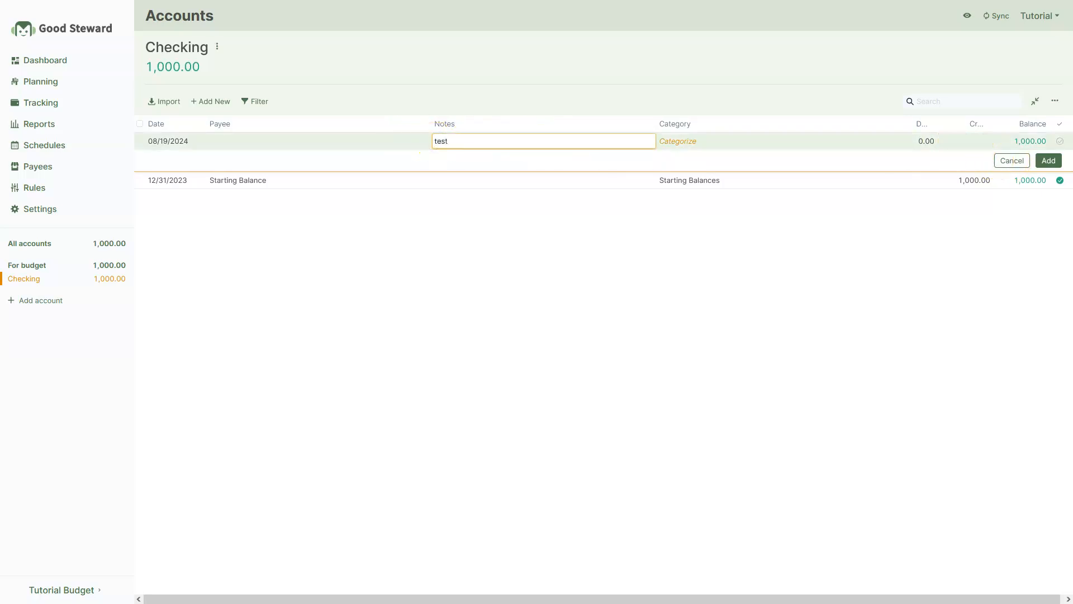
{"action": "key", "text": "Tab"}
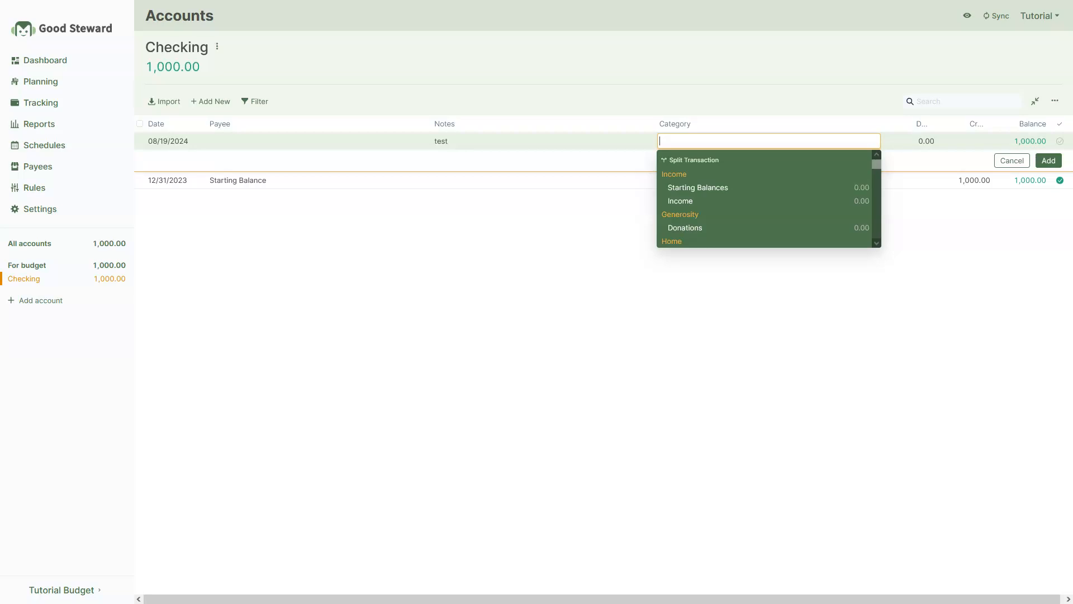
{"action": "key", "text": "Down"}
{"action": "key", "text": "Down"}
{"action": "key", "text": "Return"}
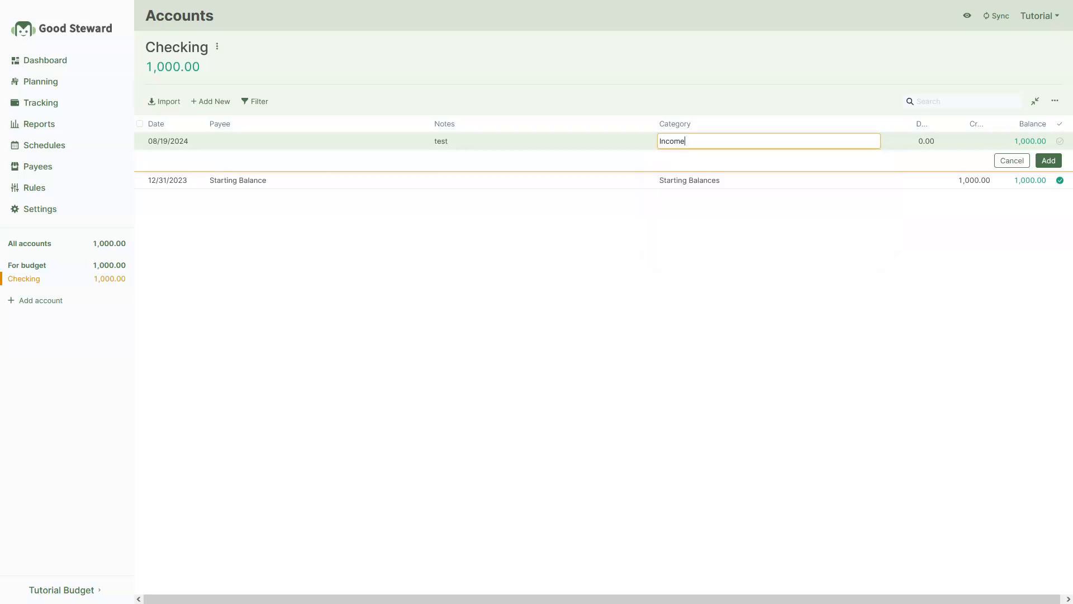
Add the Income transaction with a credit of 2000 and mark it as cleared
{"action": "key", "text": "Tab"}
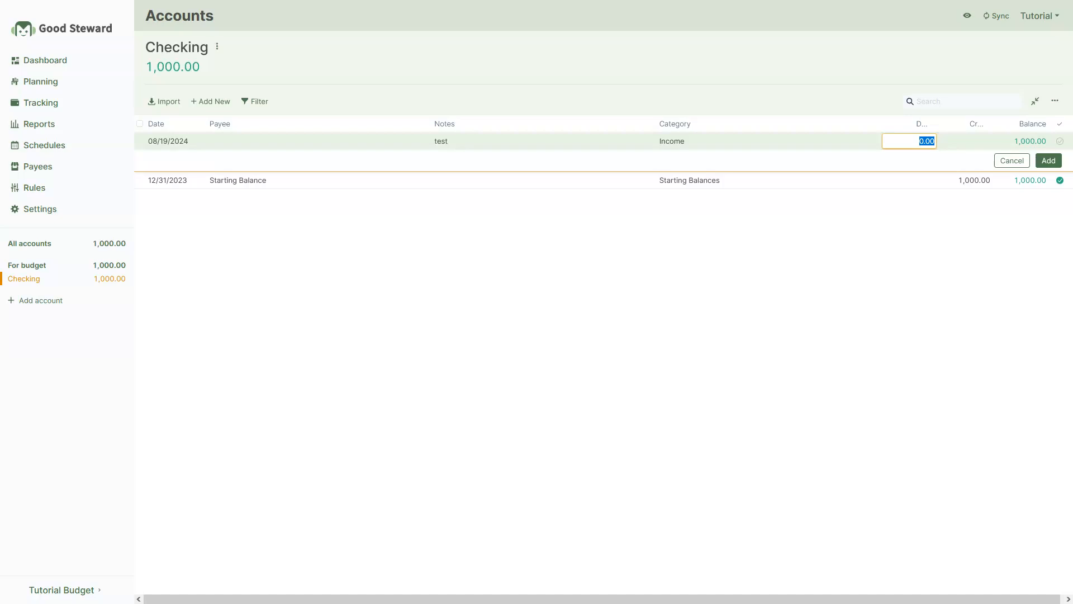
{"action": "key", "text": "Tab"}
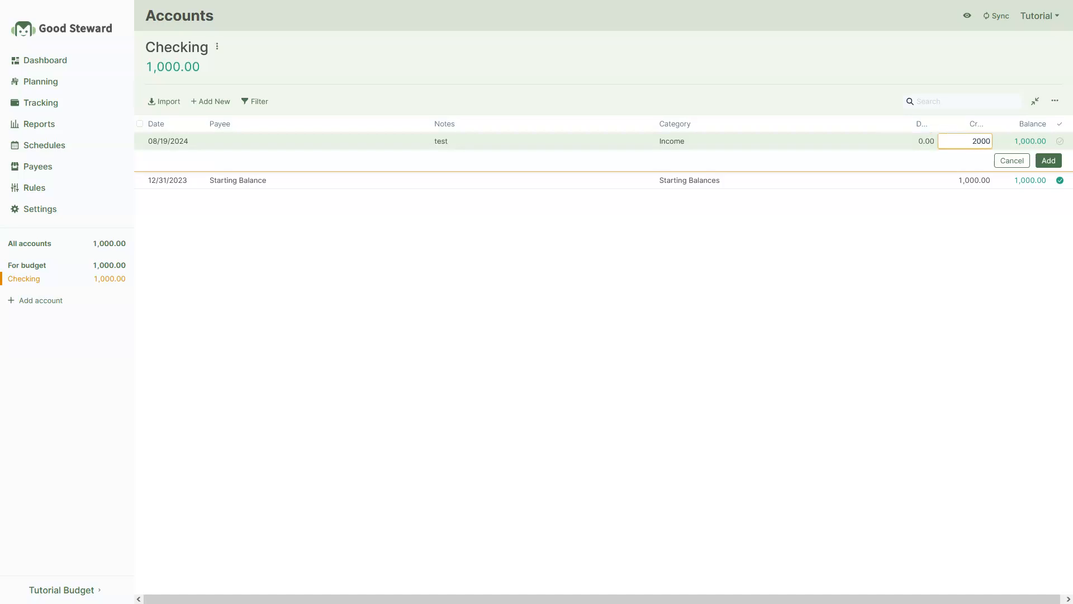
{"action": "key", "text": "Return"}
{"action": "left_click", "coordinate": [555, 282]}
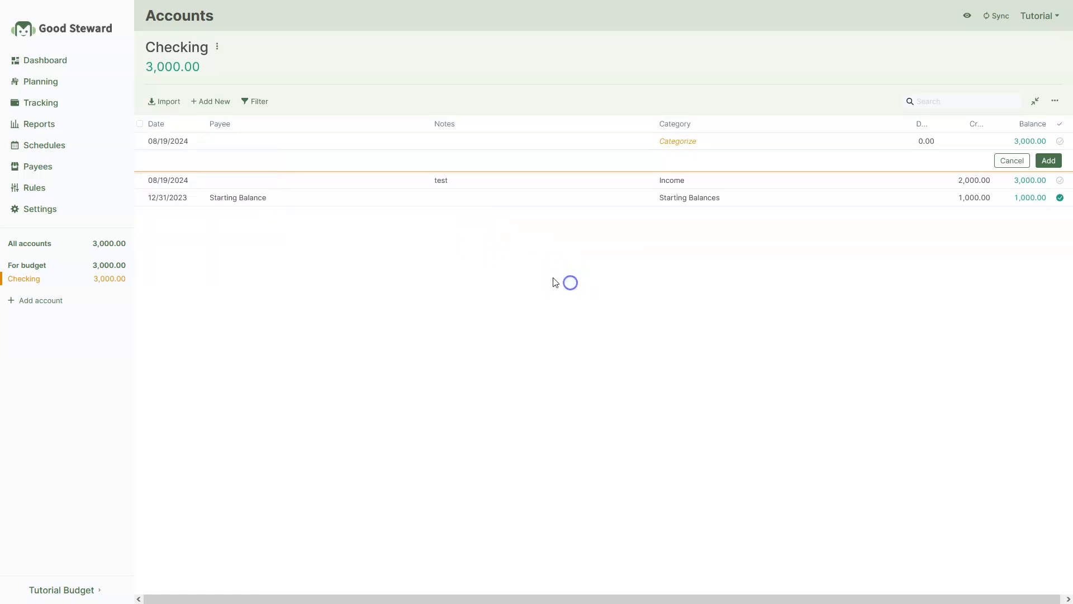
{"action": "left_click", "coordinate": [1011, 160]}
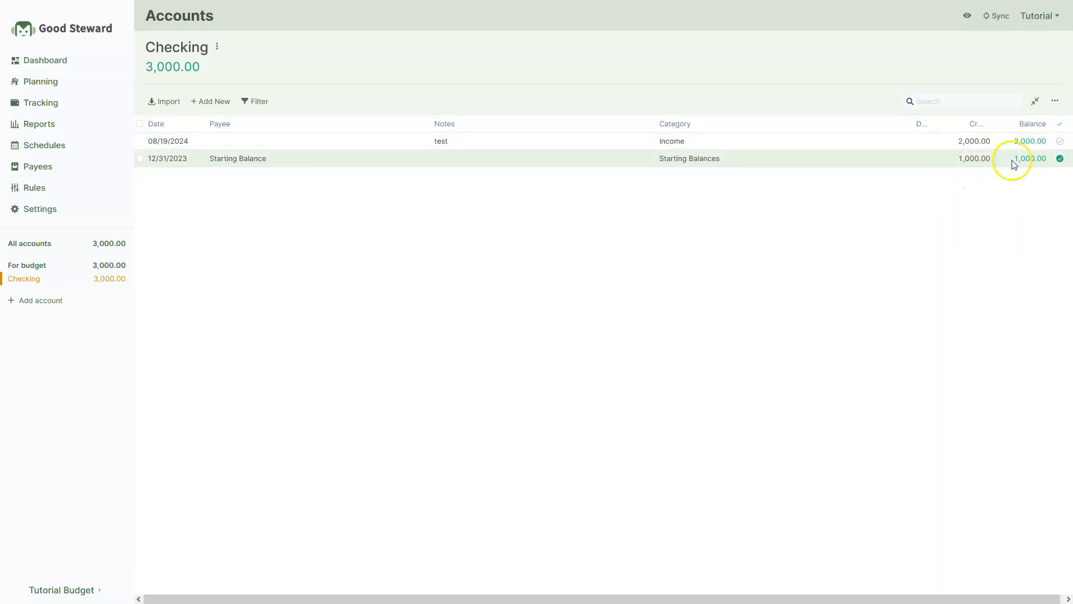
{"action": "left_click", "coordinate": [1060, 142]}
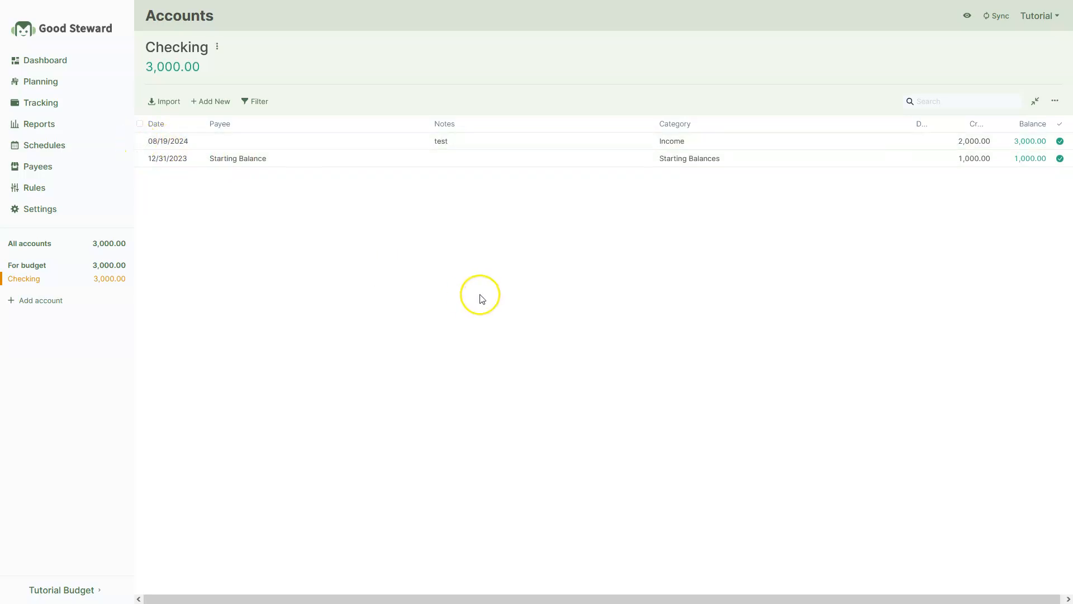
Go through the test transaction's editable fields in both directions and between the two transaction rows, without changing any values
{"action": "left_click", "coordinate": [157, 142]}
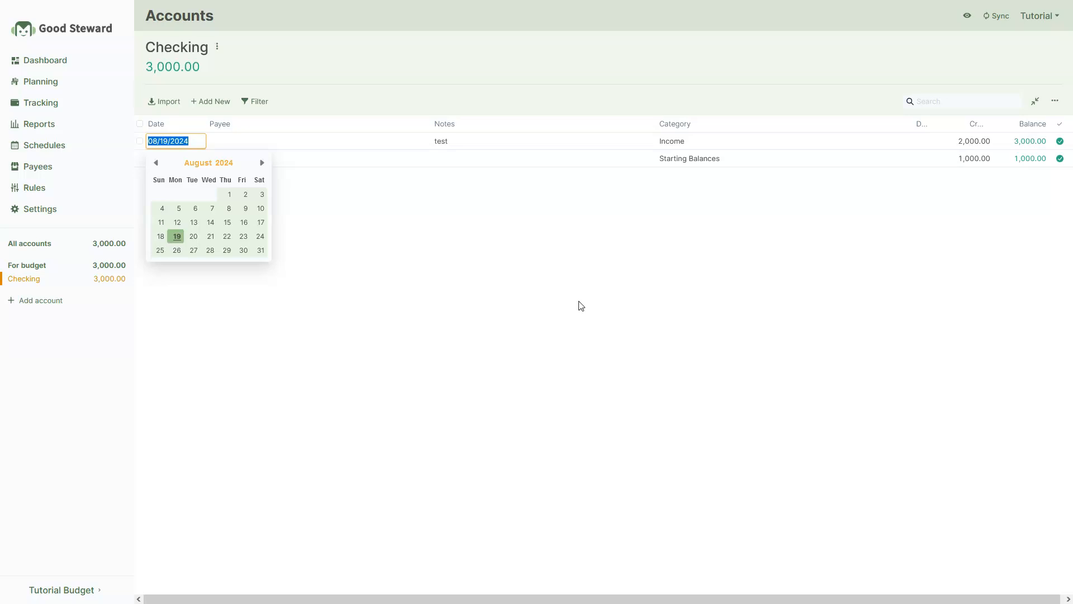
{"action": "key", "text": "Tab"}
{"action": "key", "text": "Tab"}
{"action": "key", "text": "Tab"}
{"action": "key", "text": "Tab"}
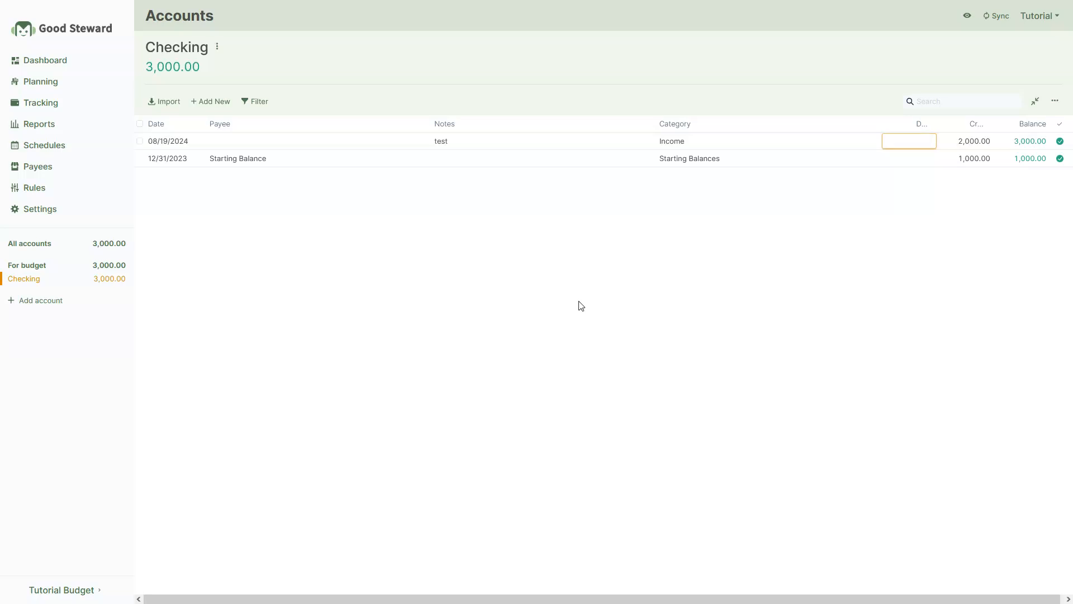
{"action": "key", "text": "shift+Tab"}
{"action": "key", "text": "shift+Tab"}
{"action": "key", "text": "shift+Tab"}
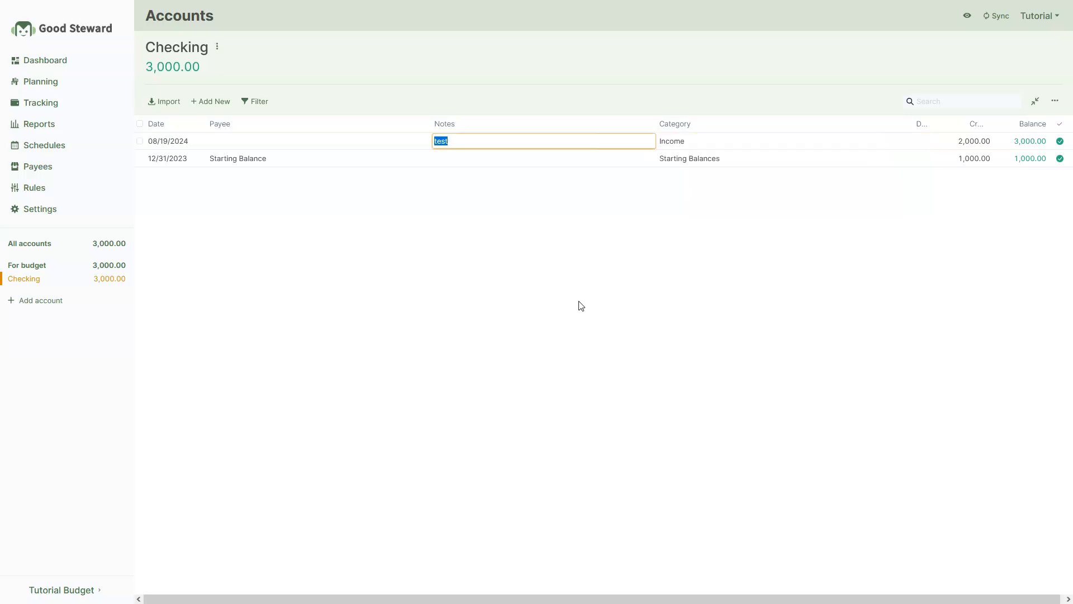
{"action": "key", "text": "Return"}
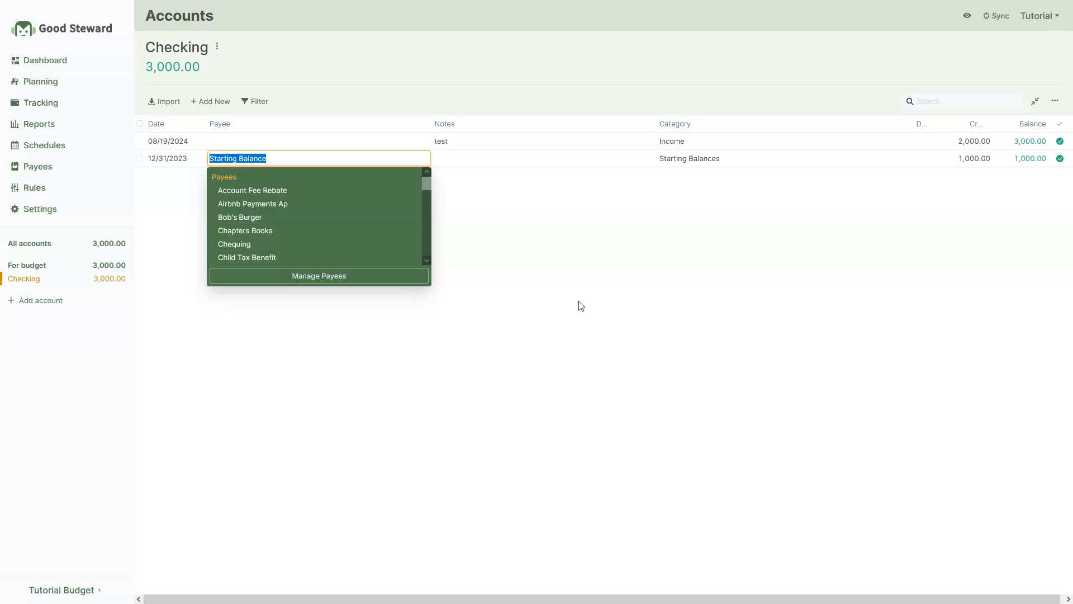
{"action": "key", "text": "shift+Return"}
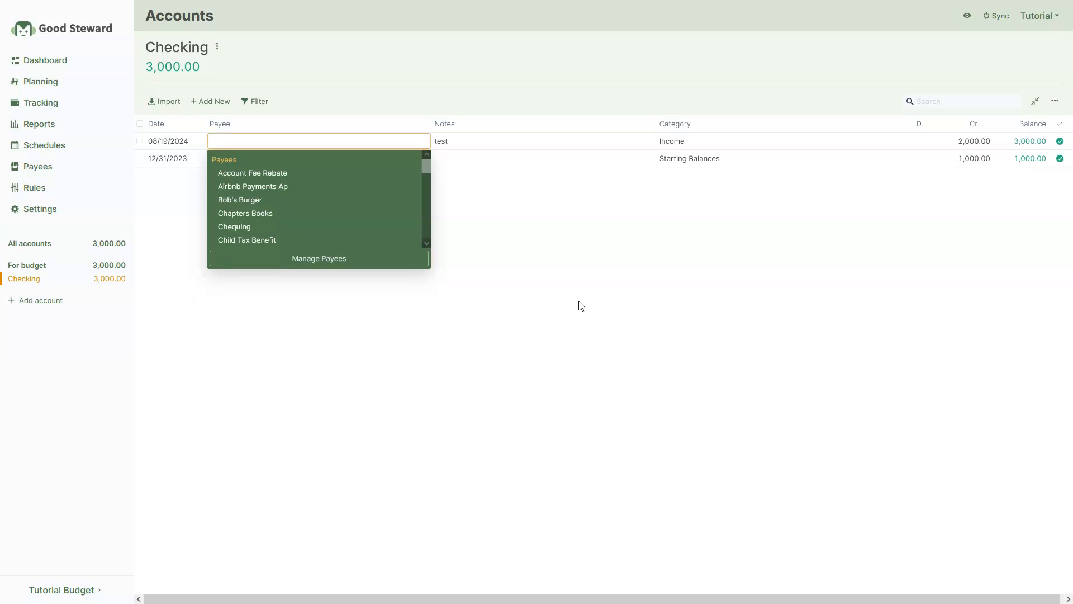
{"action": "left_click", "coordinate": [545, 369]}
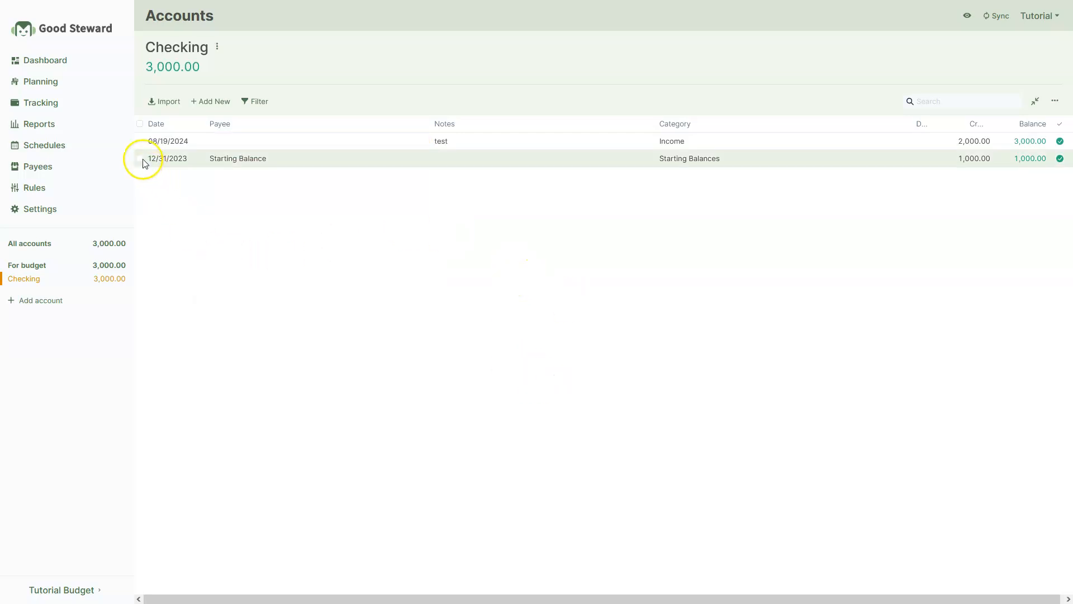
Delete the 2,000.00 Income transaction with the note "test" from Checking
{"action": "left_click", "coordinate": [141, 143]}
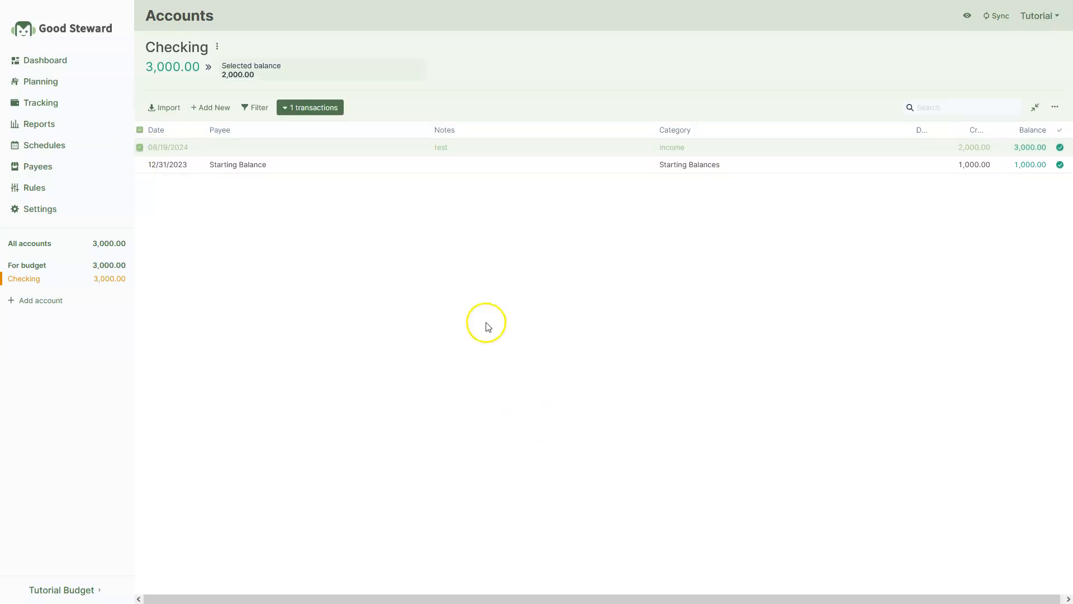
{"action": "left_click", "coordinate": [307, 109]}
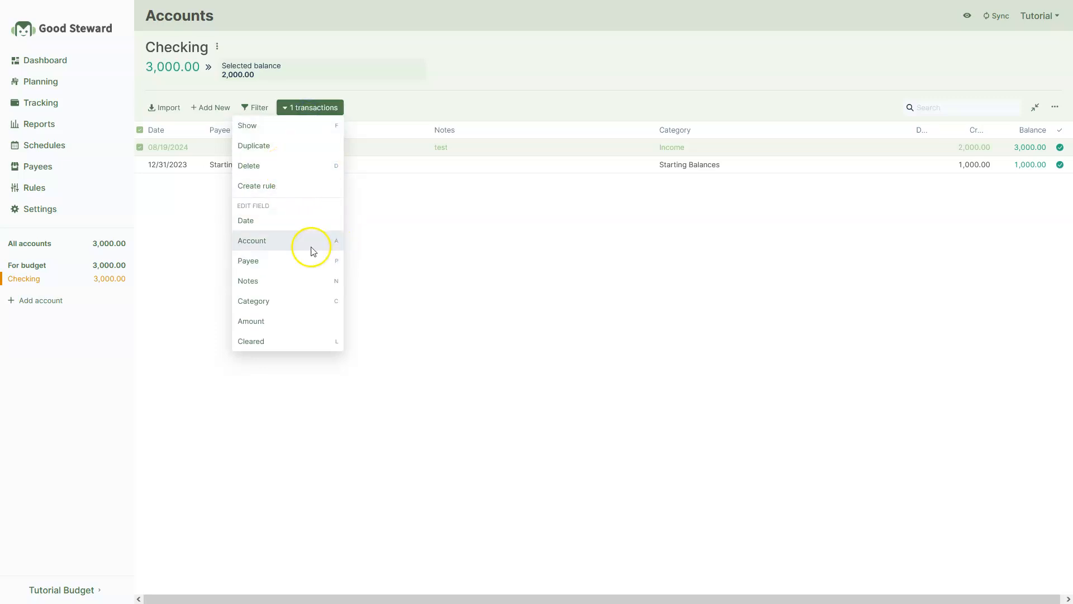
{"action": "left_click", "coordinate": [444, 273]}
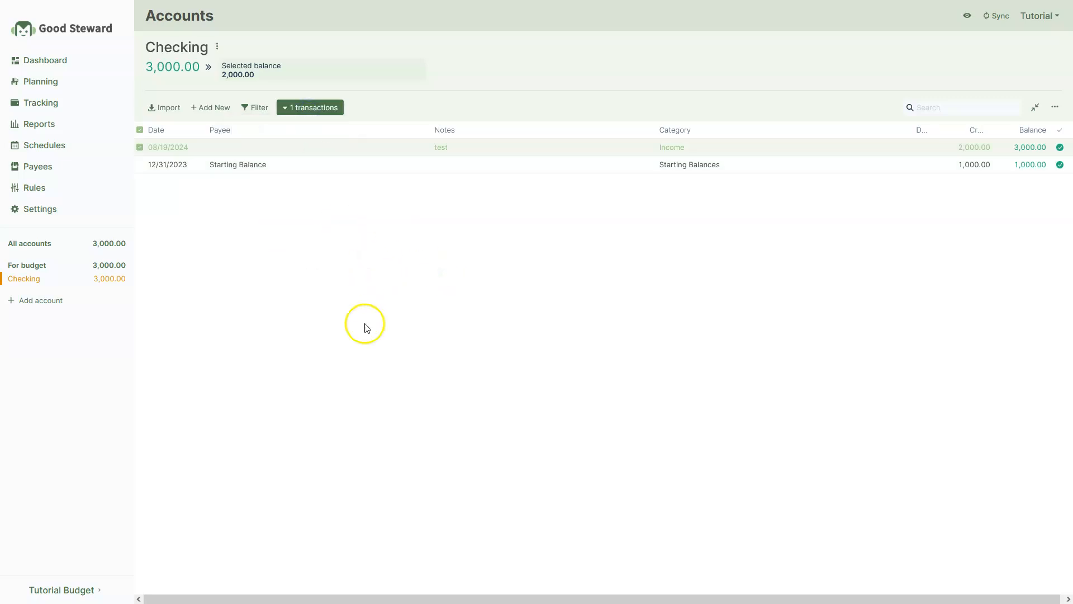
{"action": "key", "text": "d"}
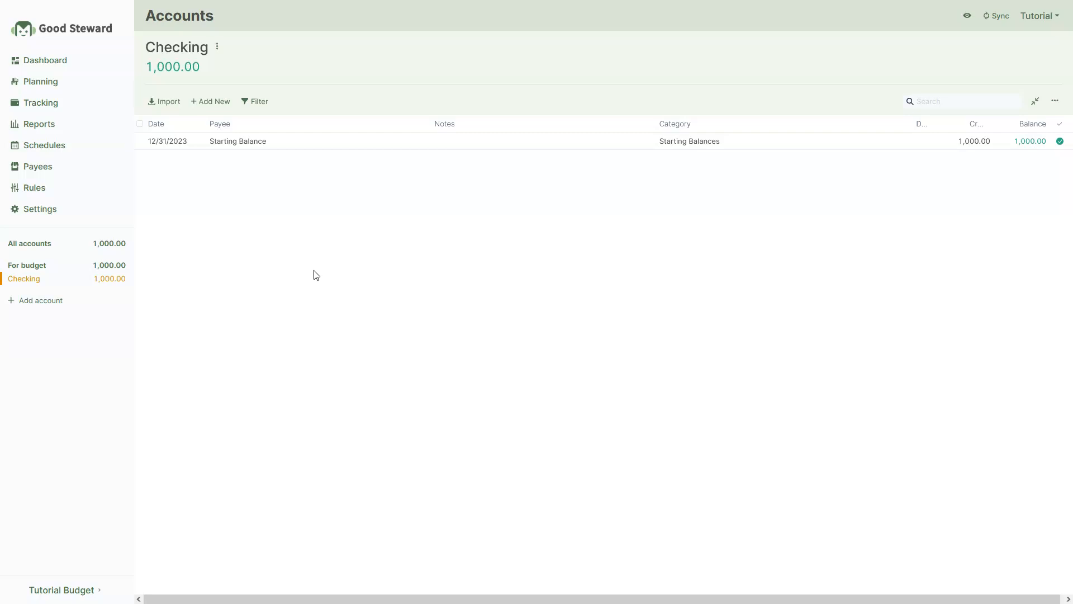
Restore the deleted 2,000.00 Income transaction with the note "test" and delete it again from Checking
{"action": "left_click", "coordinate": [358, 279]}
{"action": "key", "text": "ctrl+z"}
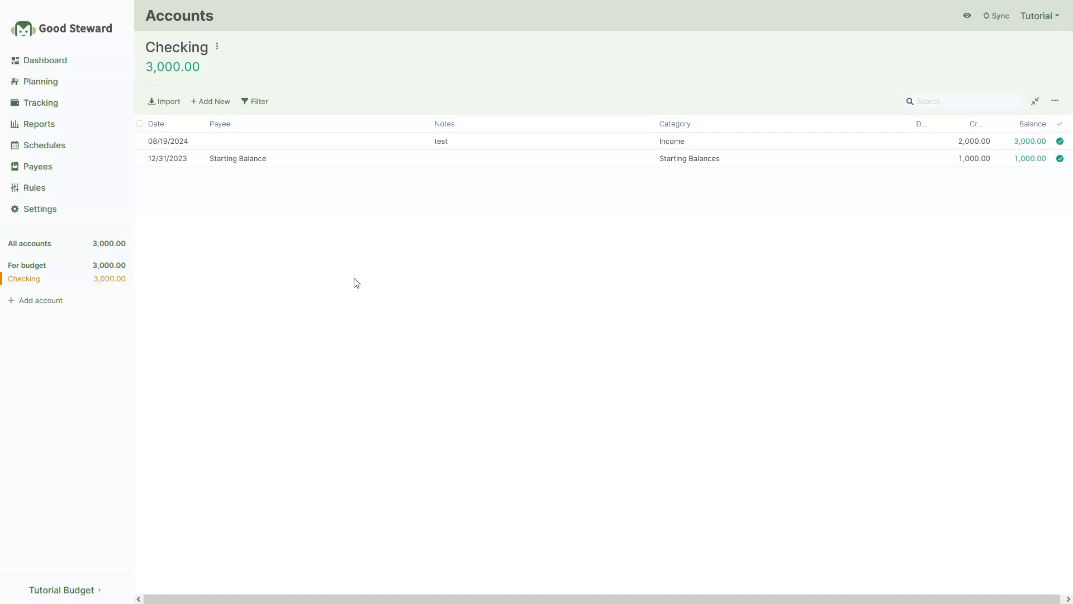
{"action": "left_click", "coordinate": [156, 122]}
{"action": "left_click", "coordinate": [139, 142]}
{"action": "key", "text": "d"}
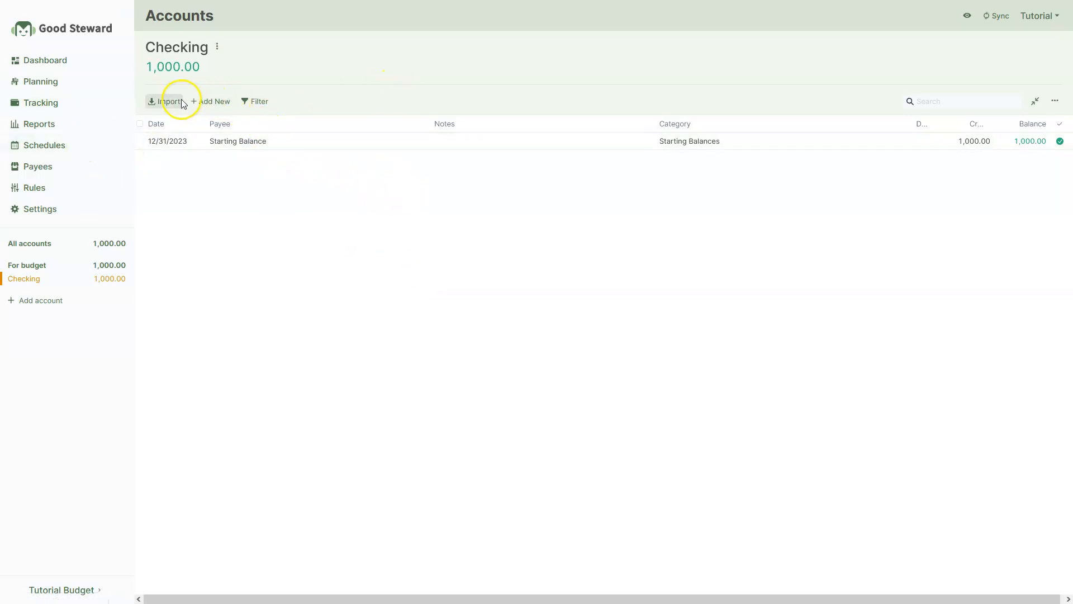
{"action": "left_click", "coordinate": [443, 306]}
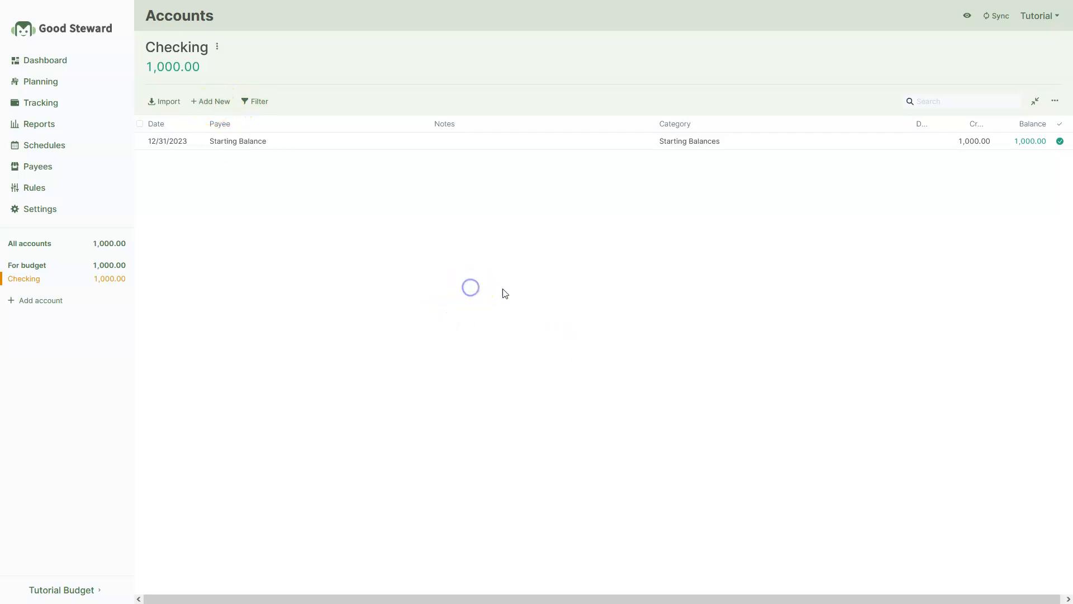
Load the file Checking (2).csv from the Tutorial_Assets folder for import into the Checking account
{"action": "left_click", "coordinate": [168, 104]}
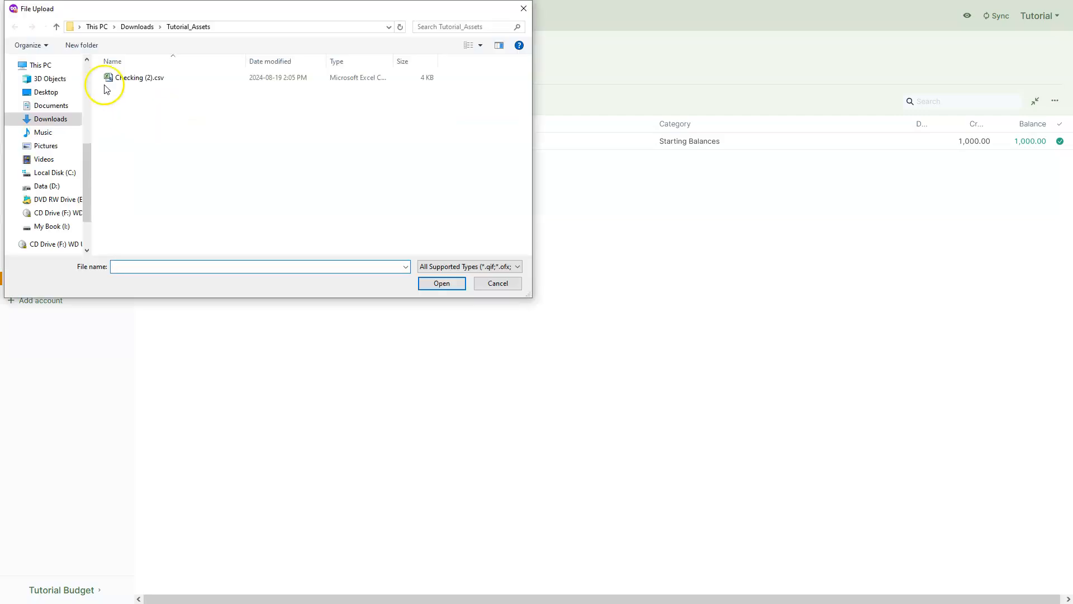
{"action": "double_click", "coordinate": [131, 78]}
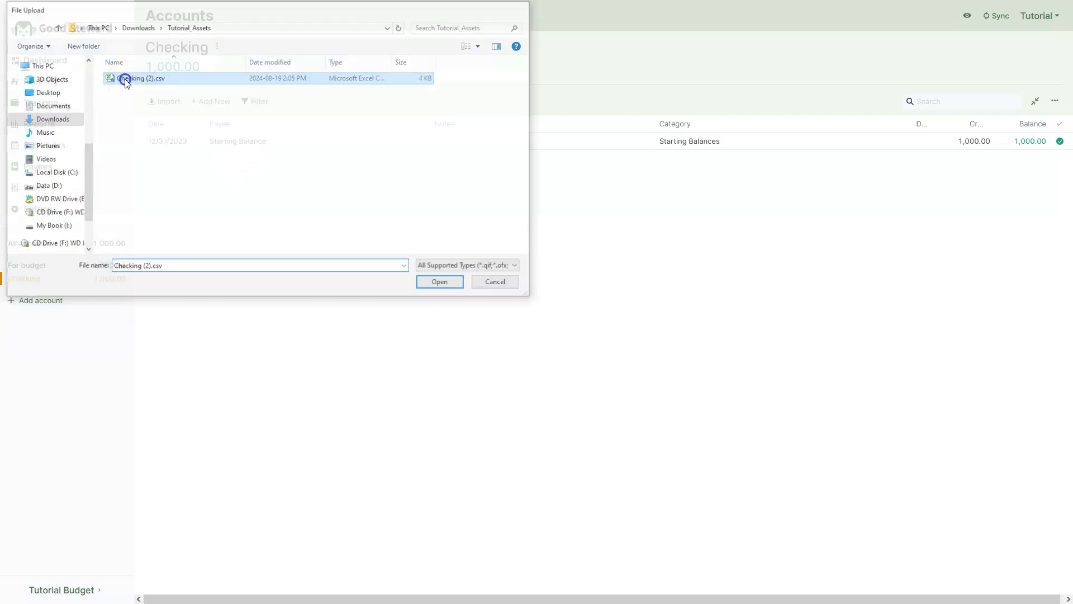
{"action": "left_click", "coordinate": [483, 385]}
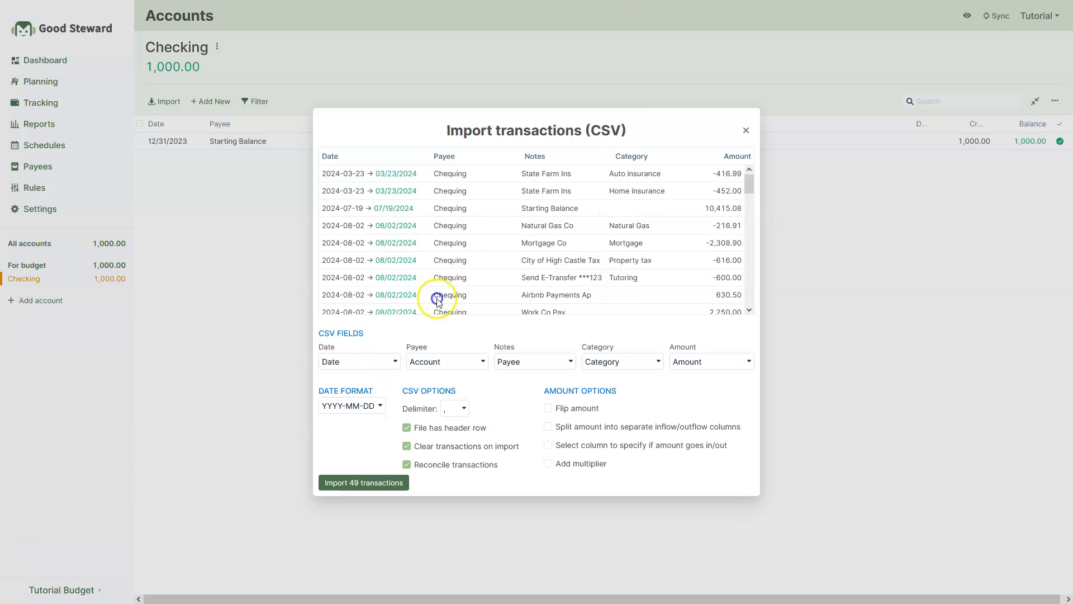
Map the CSV Payee column to Payee and the Notes column to Notes, and import the transactions into Checking
{"action": "left_click", "coordinate": [452, 365]}
{"action": "left_click", "coordinate": [438, 416]}
{"action": "left_click", "coordinate": [548, 363]}
{"action": "left_click", "coordinate": [527, 425]}
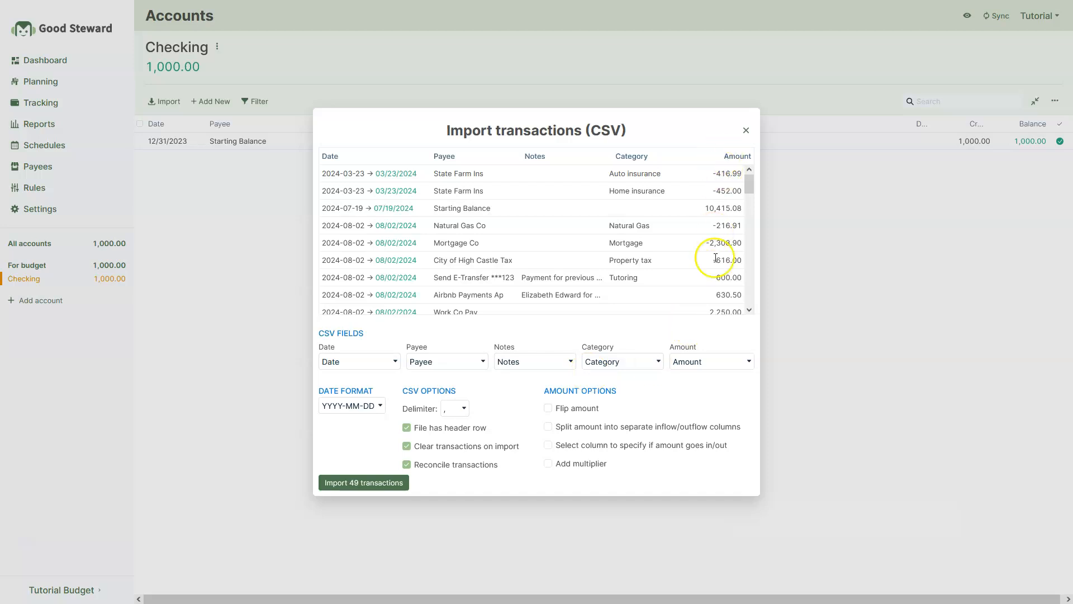
{"action": "left_click", "coordinate": [708, 365]}
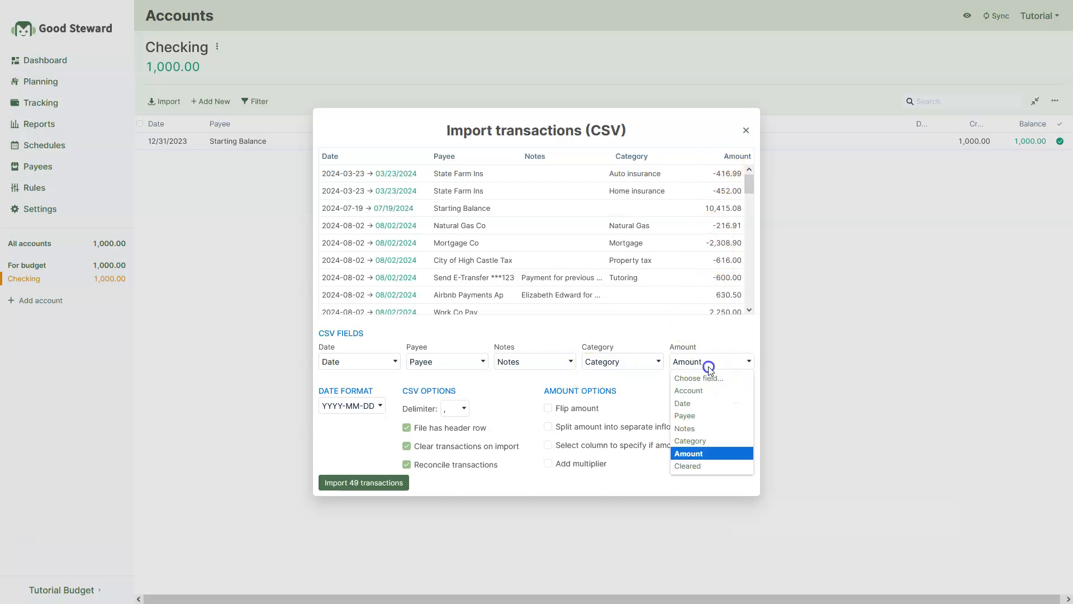
{"action": "left_click", "coordinate": [723, 364]}
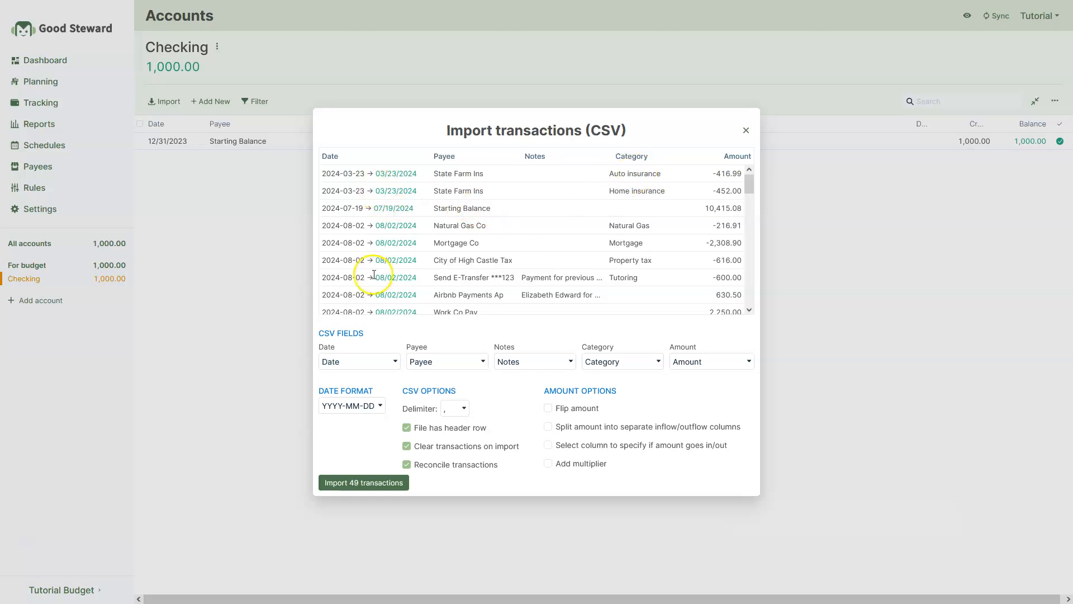
{"action": "left_click", "coordinate": [367, 482]}
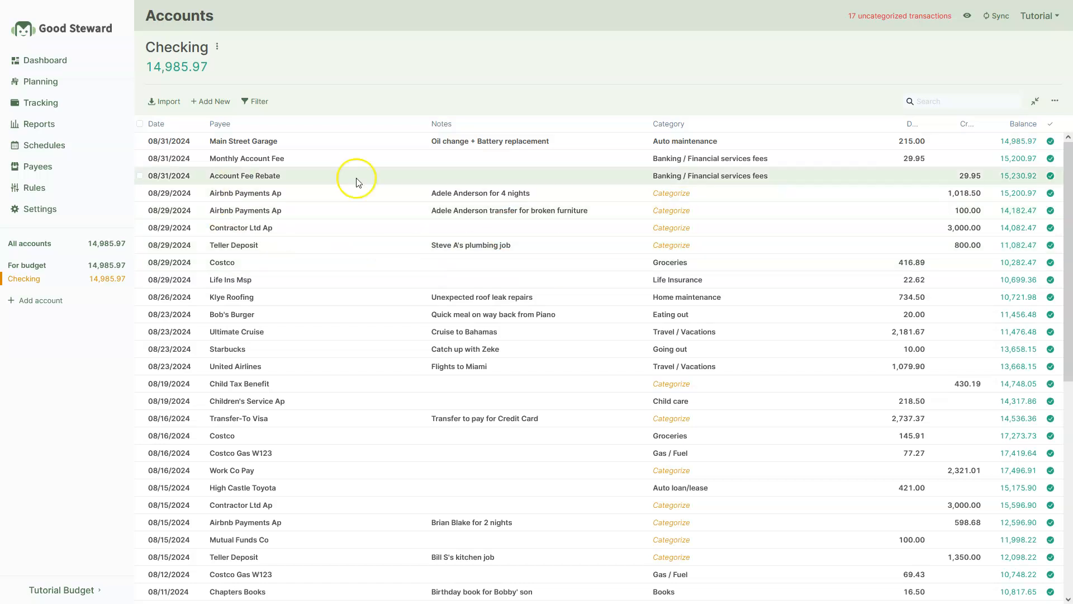
Look through the imported Checking transactions and the bulk actions offered for all of them, leaving nothing selected
{"action": "scroll", "coordinate": [392, 236], "scroll_direction": "down", "scroll_amount": 1}
{"action": "scroll", "coordinate": [478, 274], "scroll_direction": "up", "scroll_amount": 1}
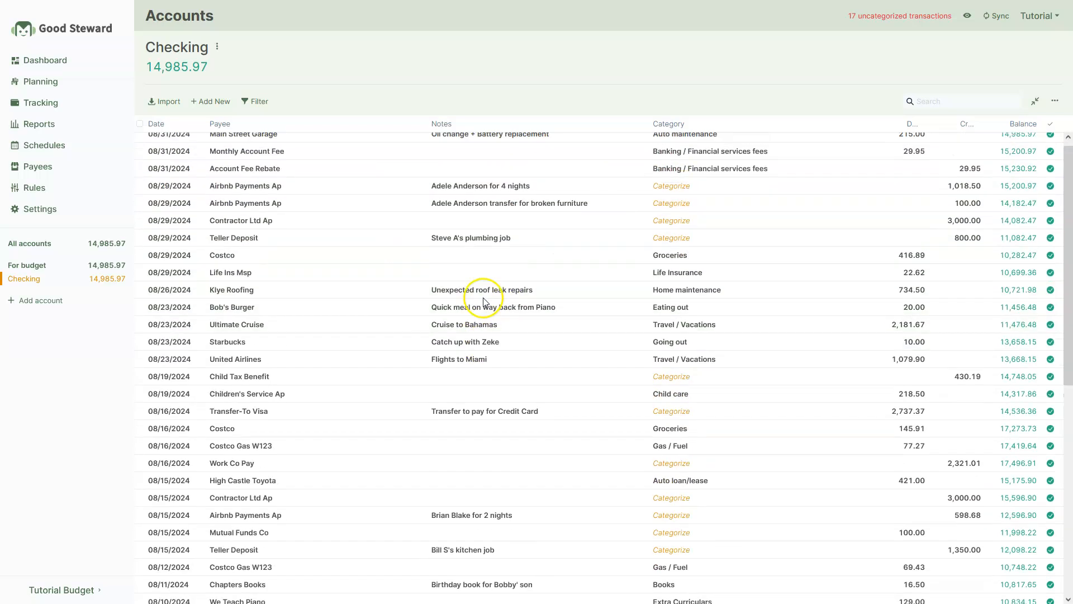
{"action": "scroll", "coordinate": [464, 276], "scroll_direction": "down", "scroll_amount": 2}
{"action": "scroll", "coordinate": [478, 284], "scroll_direction": "up", "scroll_amount": 2}
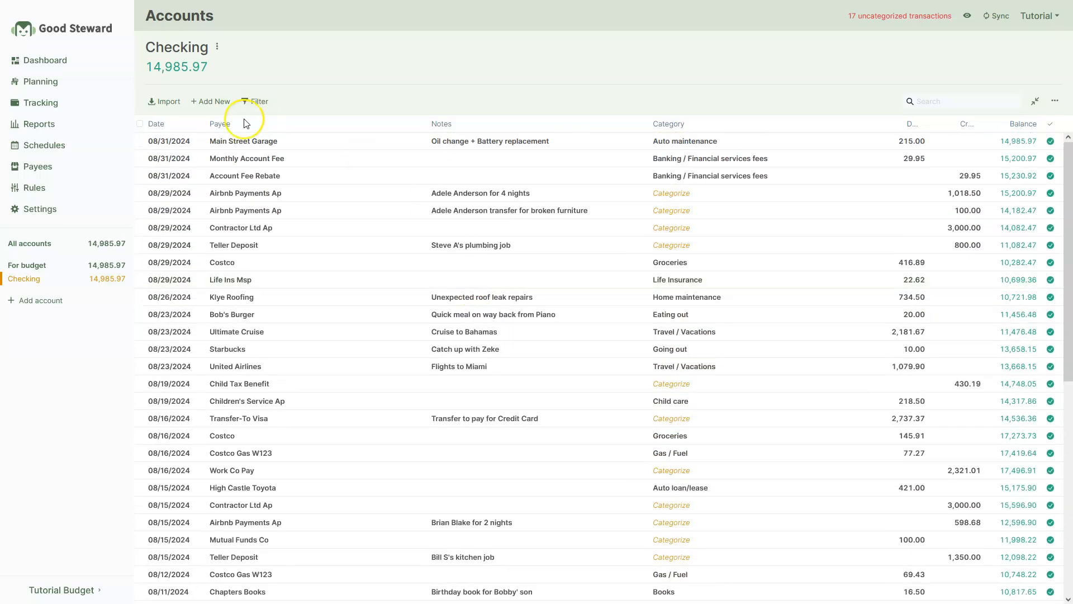
{"action": "scroll", "coordinate": [354, 158], "scroll_direction": "down", "scroll_amount": 1}
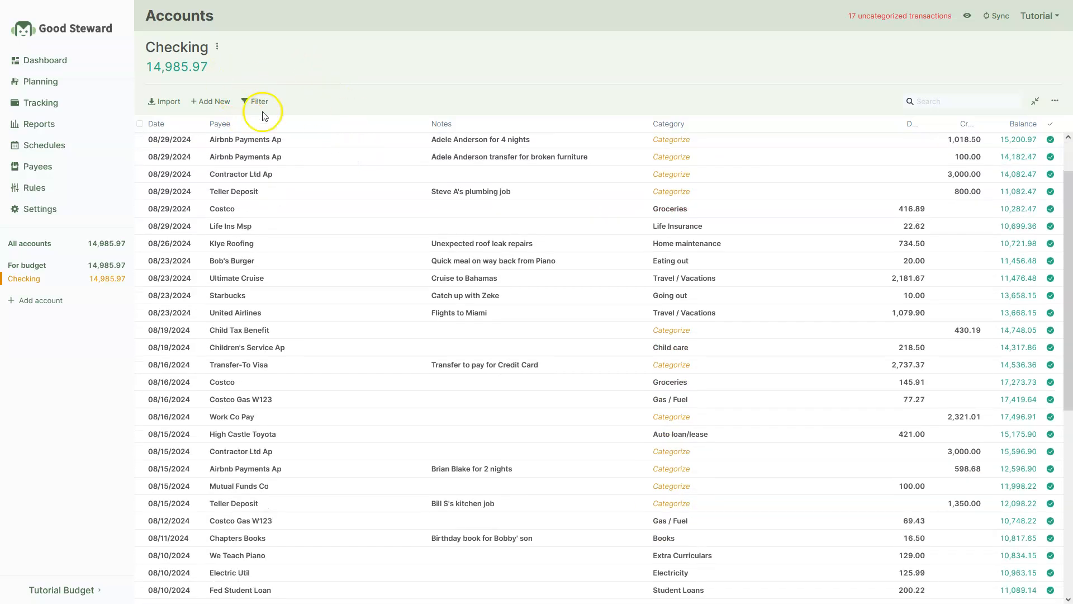
{"action": "left_click", "coordinate": [140, 124]}
{"action": "left_click", "coordinate": [311, 108]}
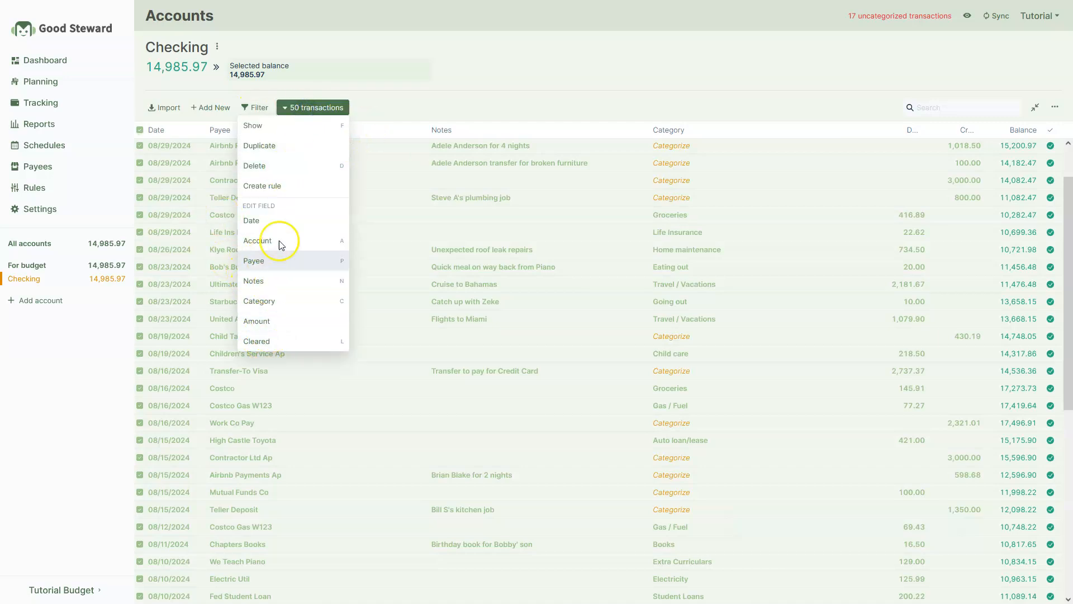
{"action": "left_click", "coordinate": [469, 101]}
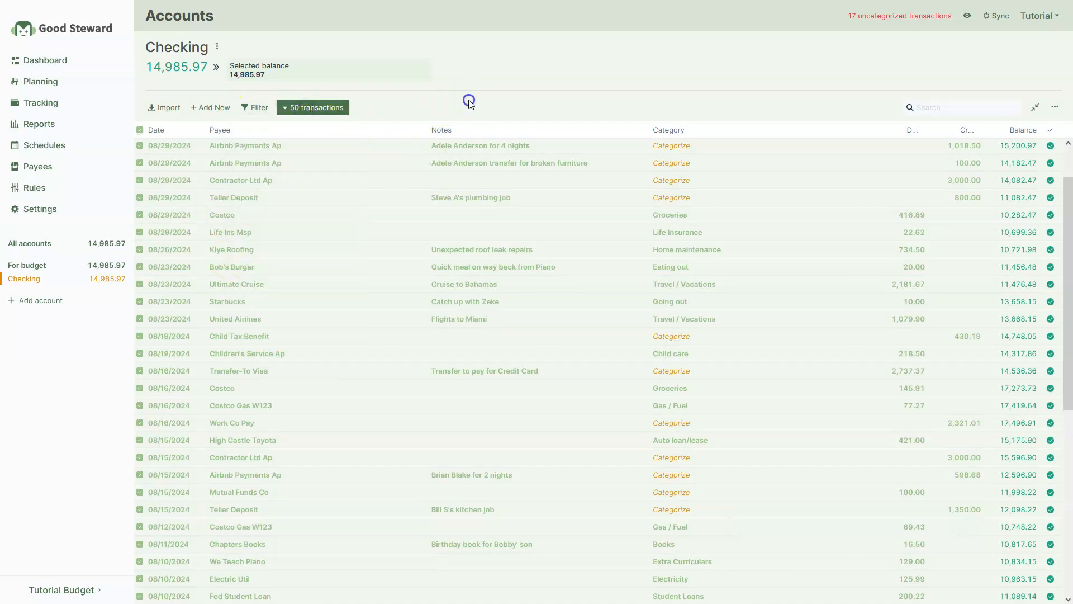
{"action": "left_click", "coordinate": [139, 132]}
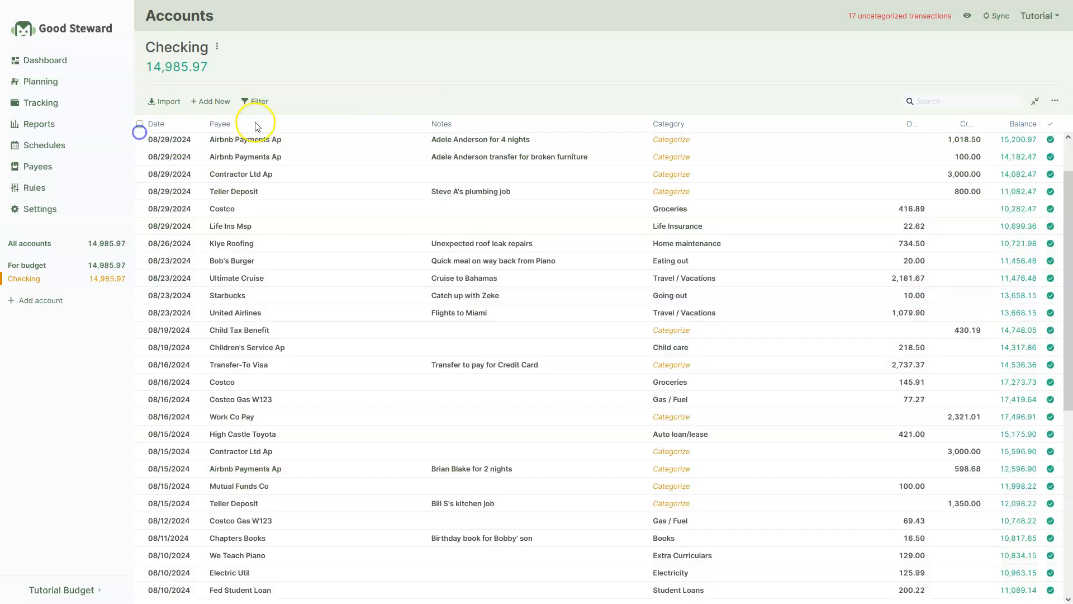
View the new-rule form for the 1,018.50 Airbnb Payments Ap transaction of 08/29/2024 without saving, and deselect the transaction
{"action": "left_click", "coordinate": [139, 144]}
{"action": "left_click", "coordinate": [311, 107]}
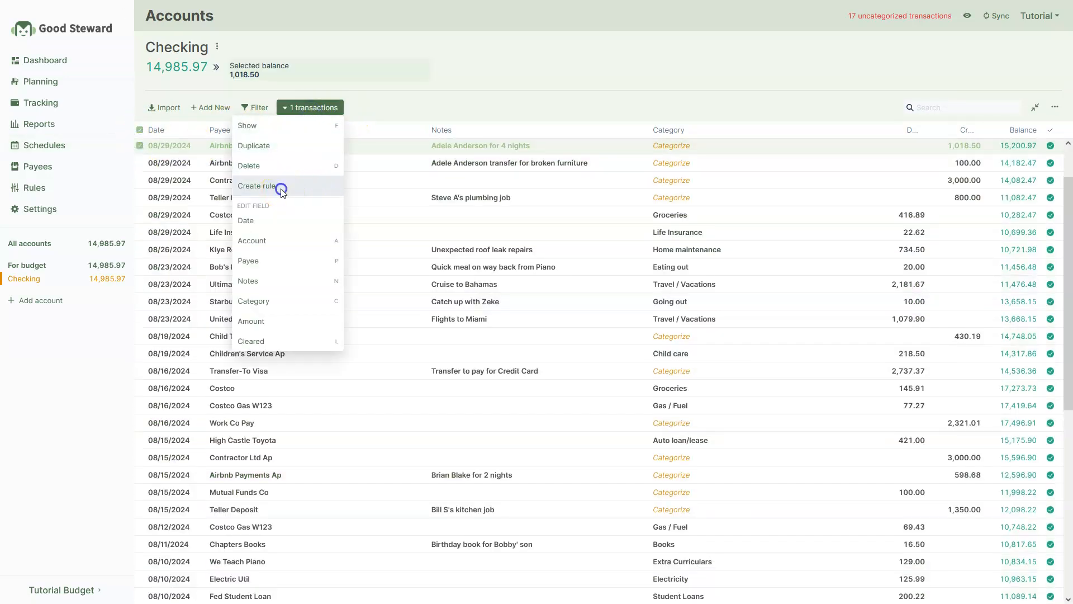
{"action": "left_click", "coordinate": [281, 187]}
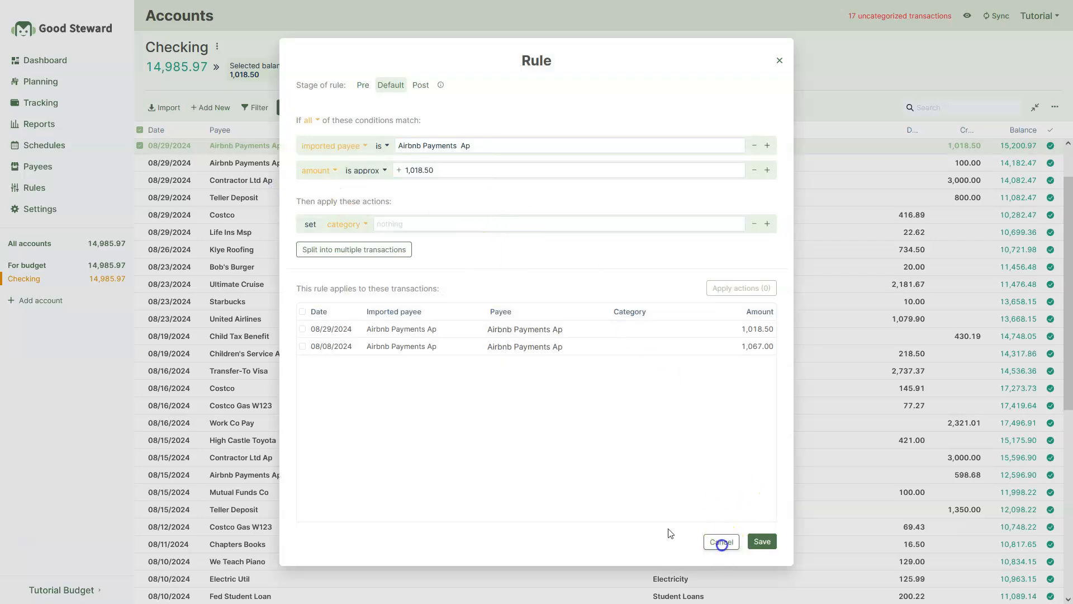
{"action": "left_click", "coordinate": [720, 542]}
{"action": "left_click", "coordinate": [140, 144]}
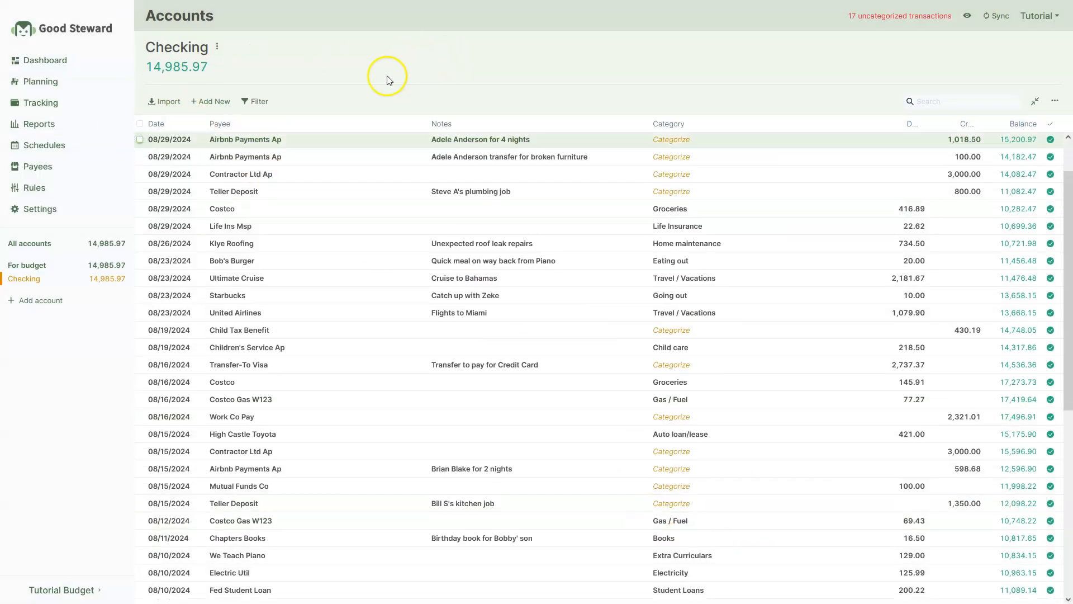
View the Checking account's options and the transaction table's display and export options
{"action": "left_click", "coordinate": [217, 46]}
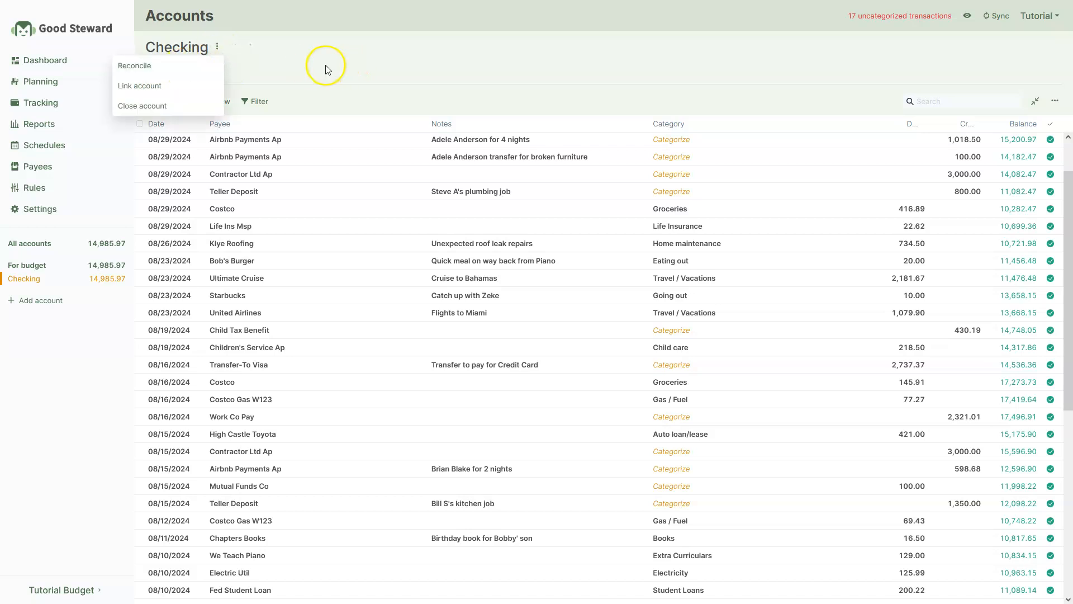
{"action": "left_click", "coordinate": [537, 83]}
{"action": "left_click", "coordinate": [1054, 101]}
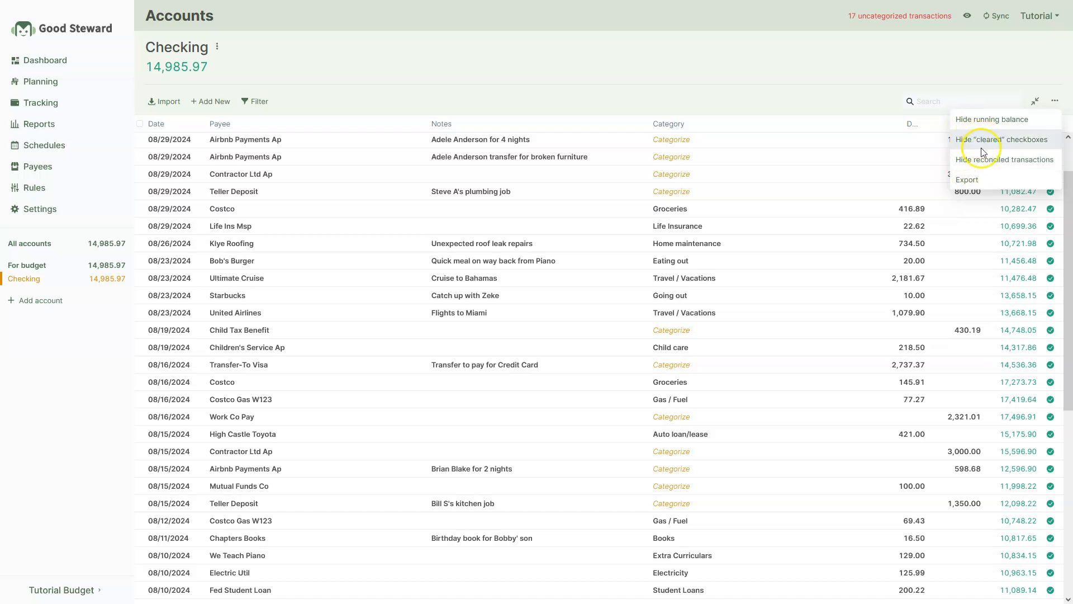
{"action": "left_click", "coordinate": [754, 70]}
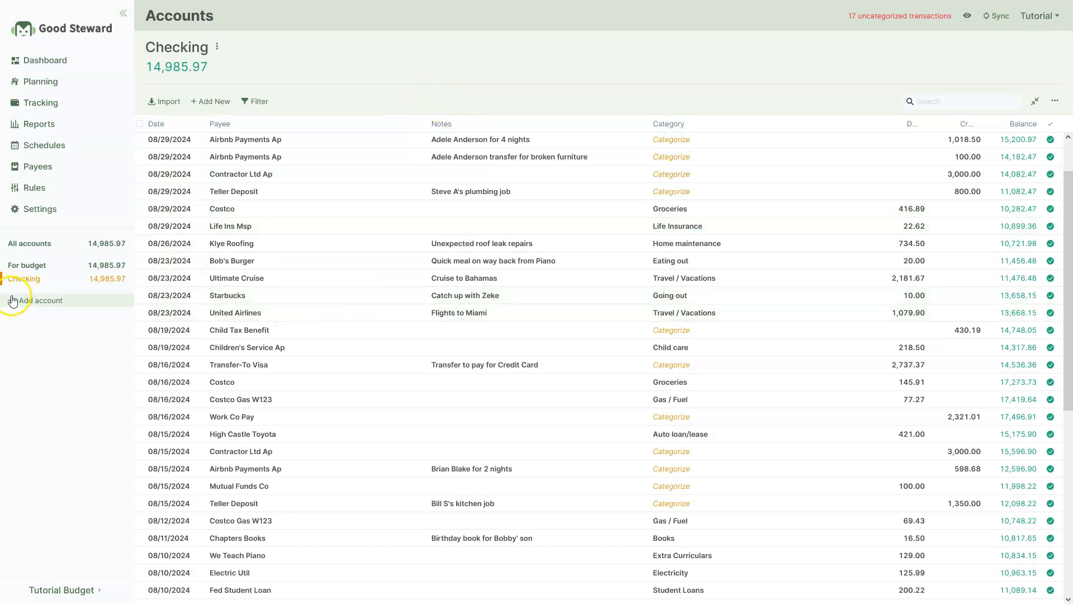
Create a local off-budget account named LoC with a balance of -10000
{"action": "left_click", "coordinate": [49, 301]}
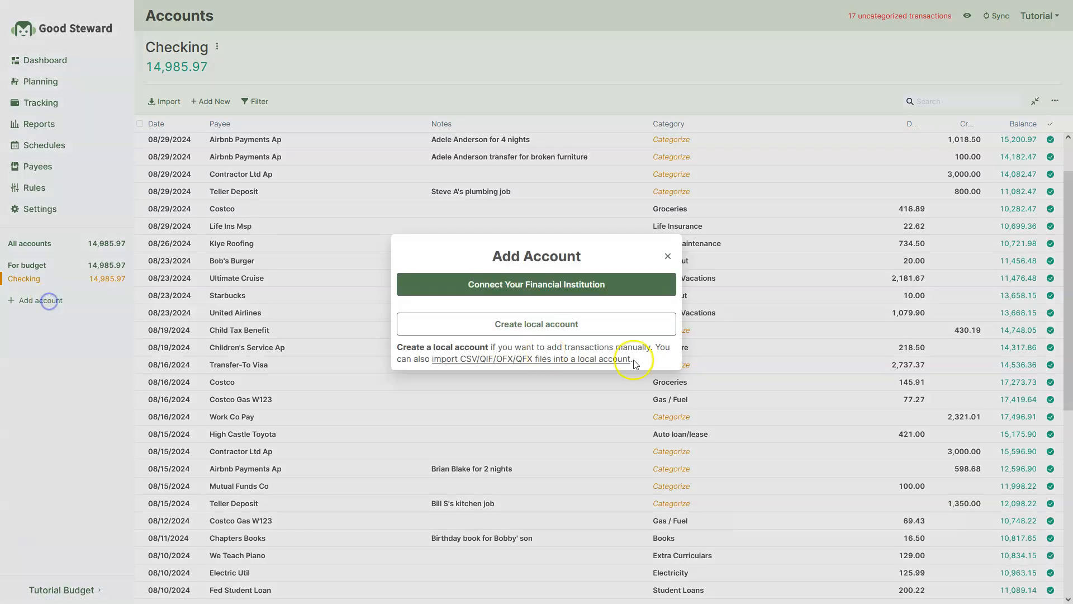
{"action": "left_click", "coordinate": [528, 329]}
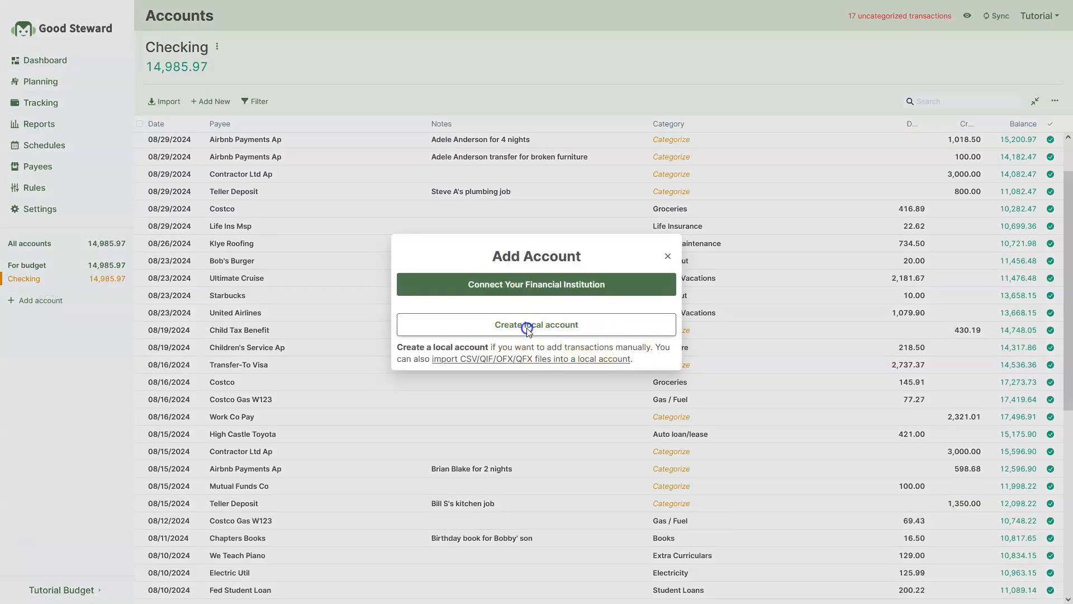
{"action": "left_click", "coordinate": [625, 301]}
{"action": "left_click", "coordinate": [558, 288]}
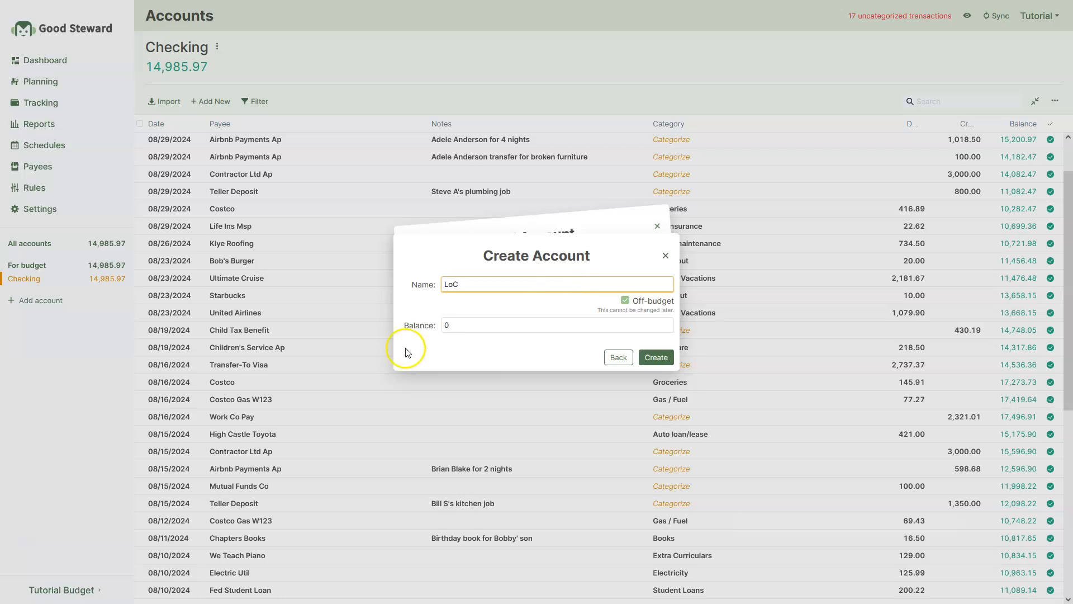
{"action": "left_click", "coordinate": [472, 324]}
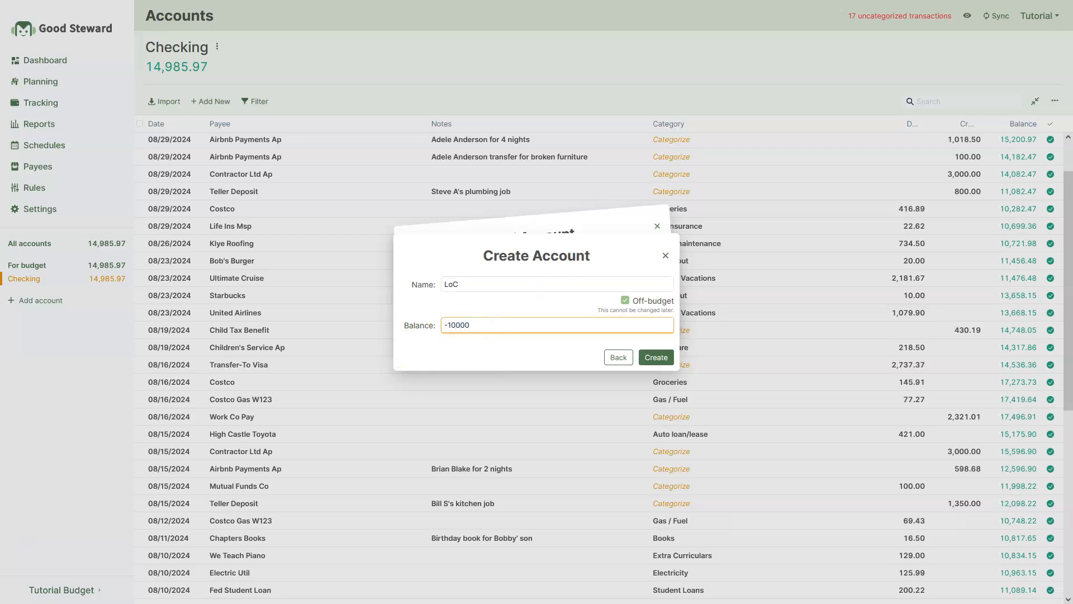
{"action": "left_click", "coordinate": [654, 357]}
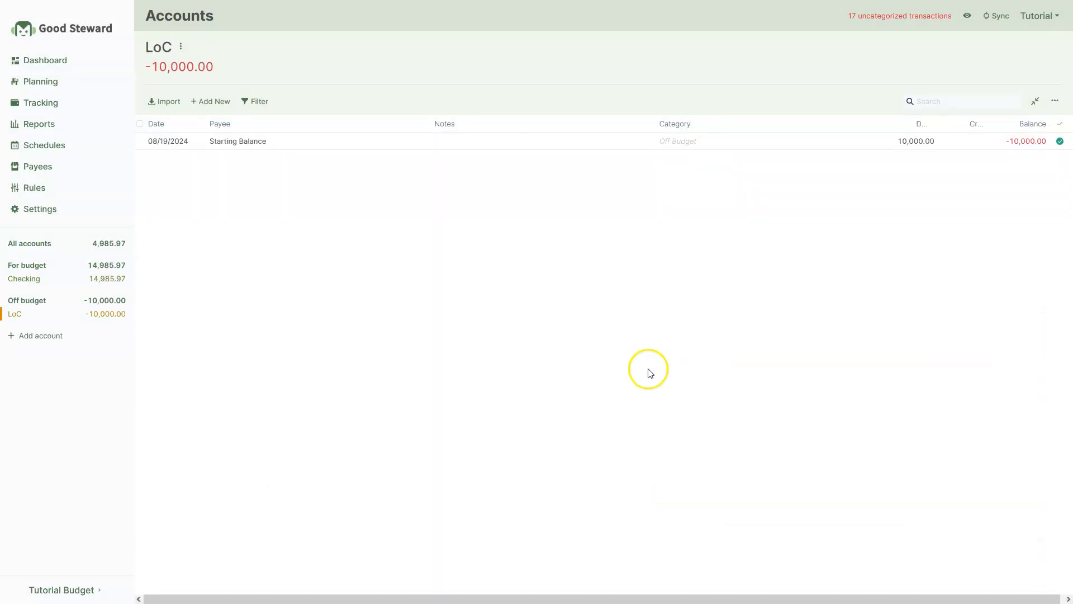
View the LoC and Checking accounts and the Tracking page, and check the options for adding an account
{"action": "left_click", "coordinate": [442, 297]}
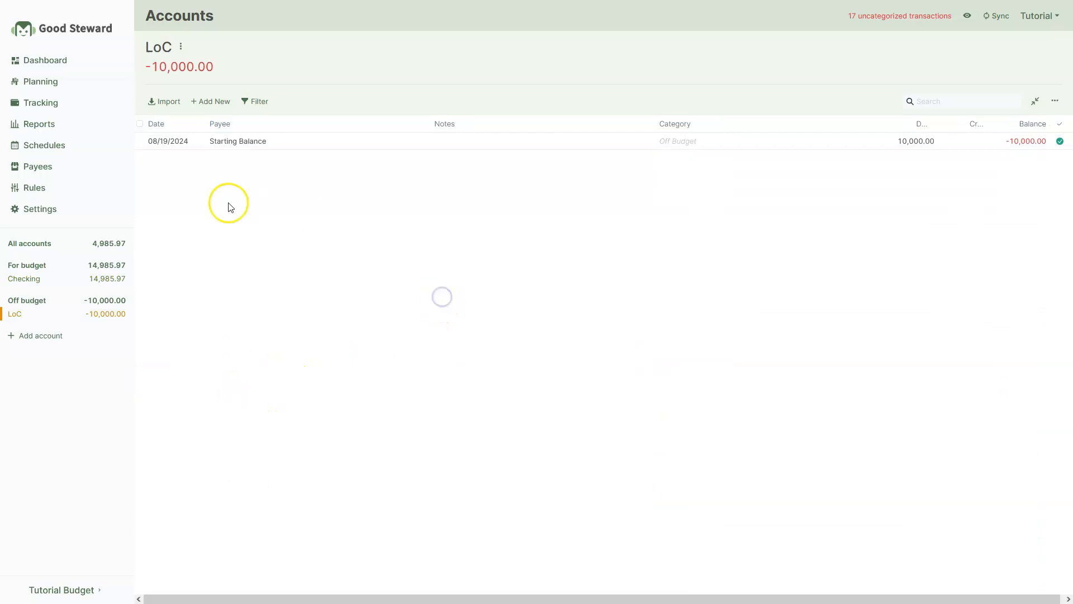
{"action": "left_click", "coordinate": [68, 315]}
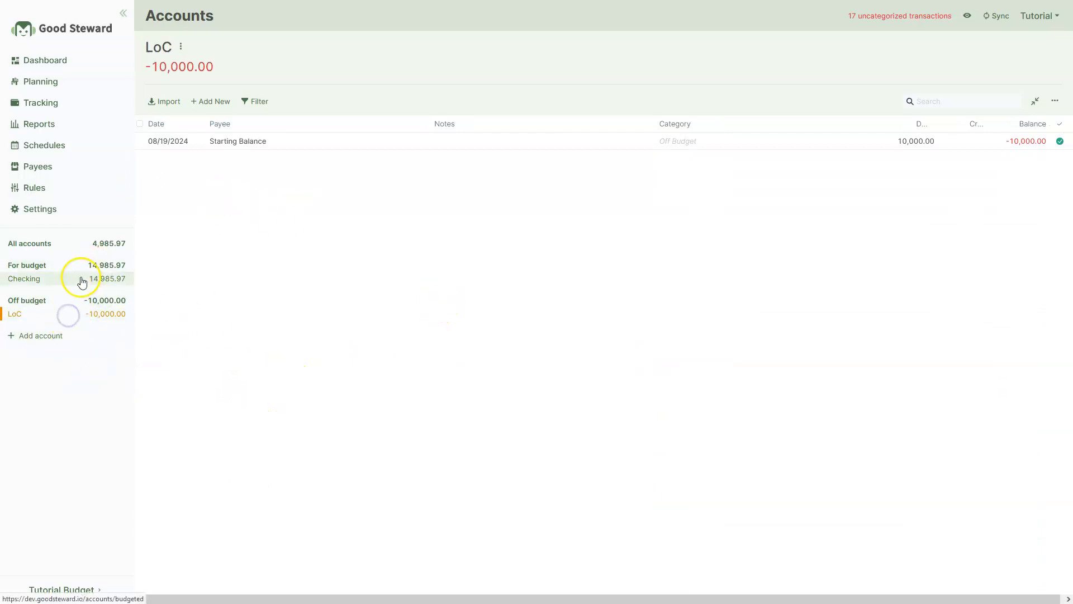
{"action": "left_click", "coordinate": [23, 315]}
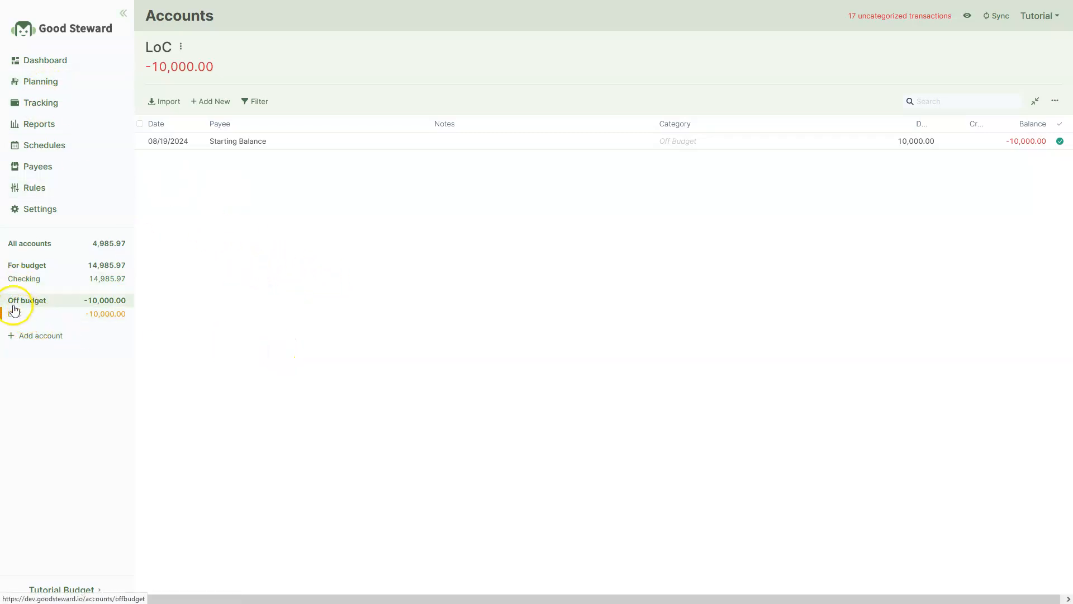
{"action": "left_click", "coordinate": [24, 278]}
{"action": "left_click", "coordinate": [67, 114]}
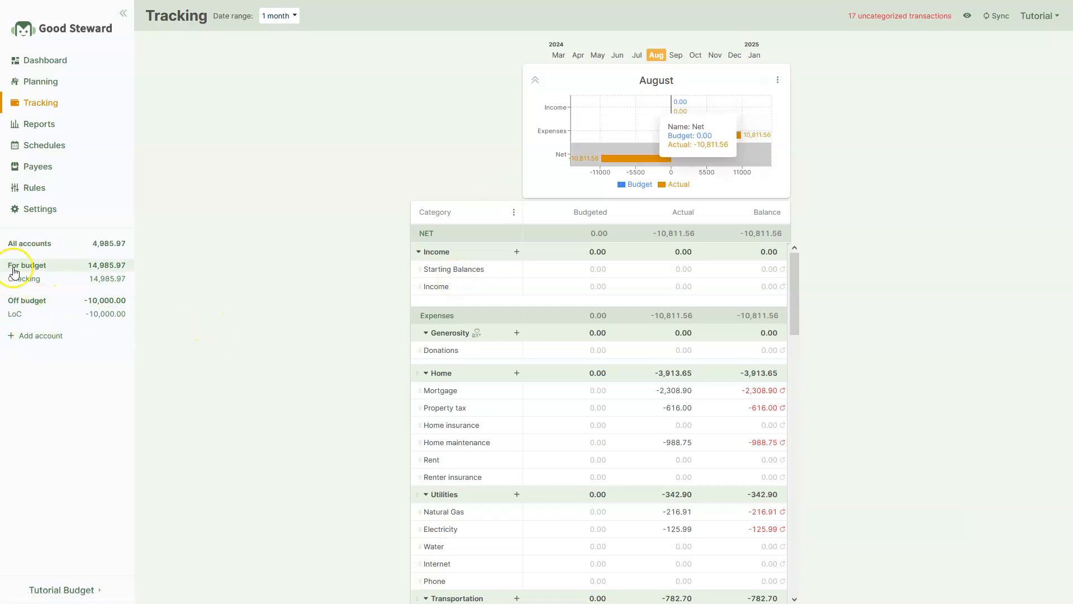
{"action": "left_click", "coordinate": [35, 339]}
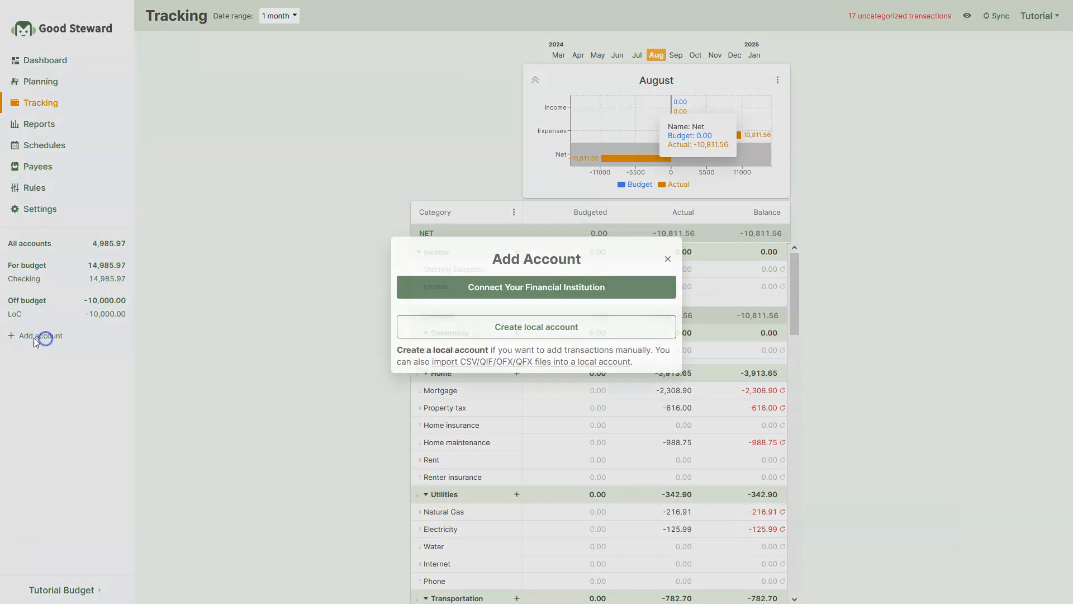
{"action": "left_click", "coordinate": [670, 257]}
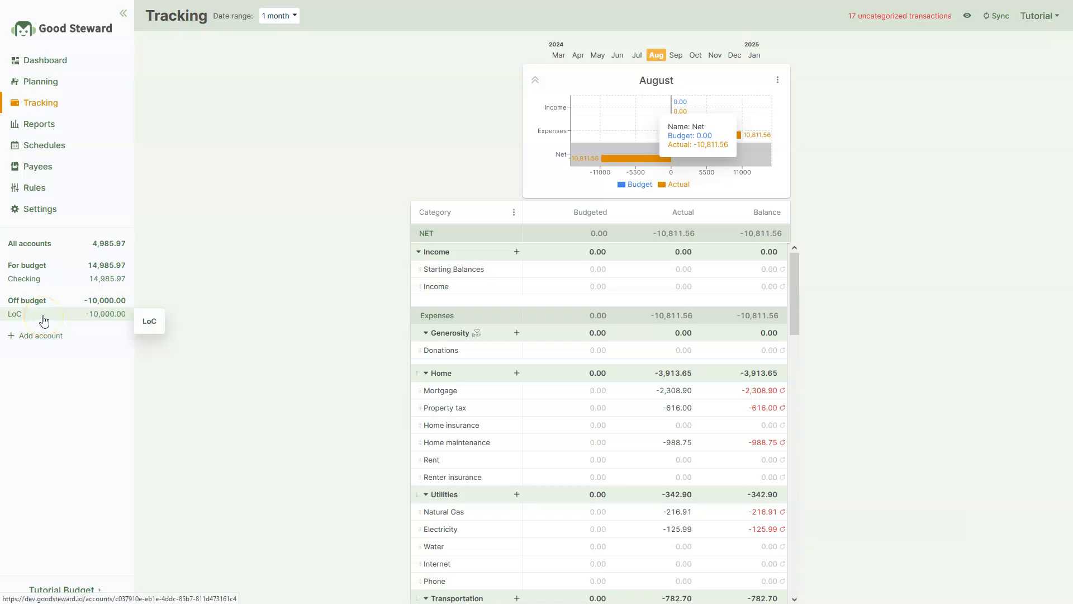
Check the LoC account's options and rename the account as Mortgage
{"action": "left_click", "coordinate": [44, 320]}
{"action": "left_click", "coordinate": [181, 45]}
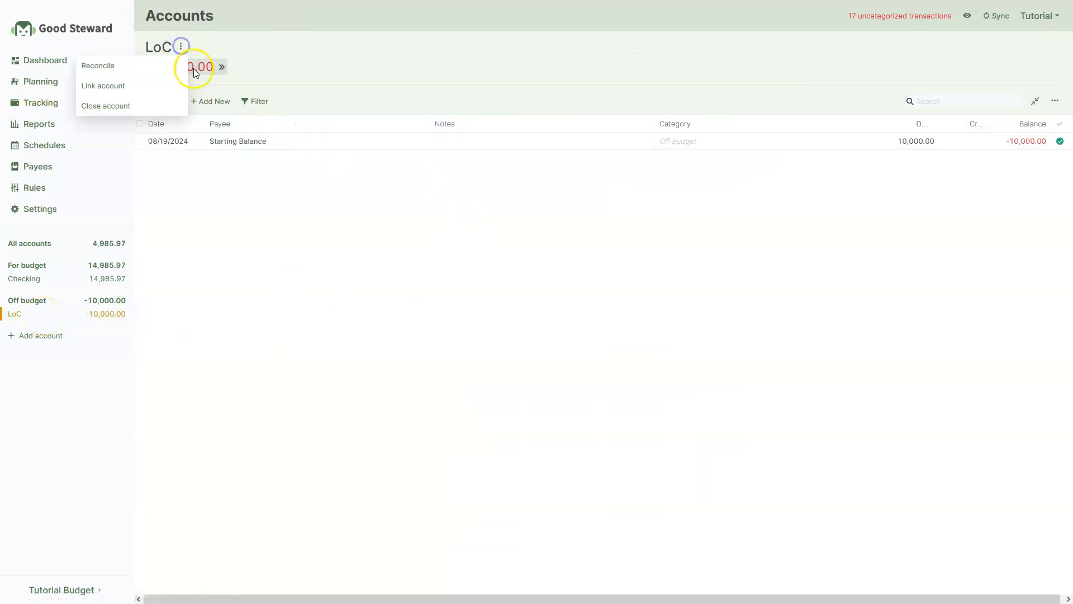
{"action": "left_click", "coordinate": [285, 46]}
{"action": "left_click", "coordinate": [212, 47]}
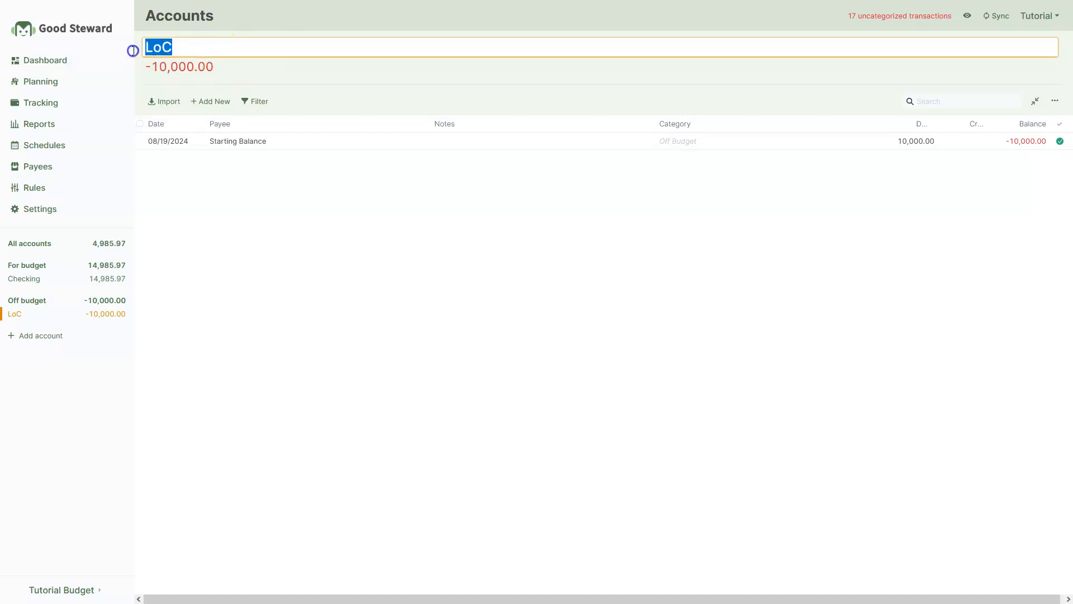
{"action": "type", "text": "Mortgage"}
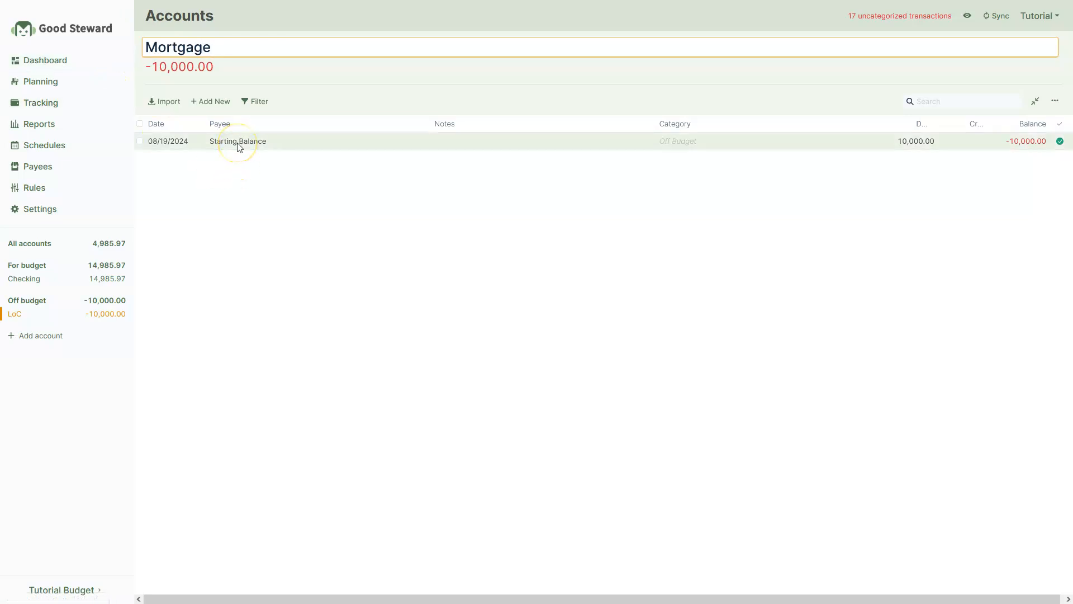
{"action": "left_click", "coordinate": [357, 255]}
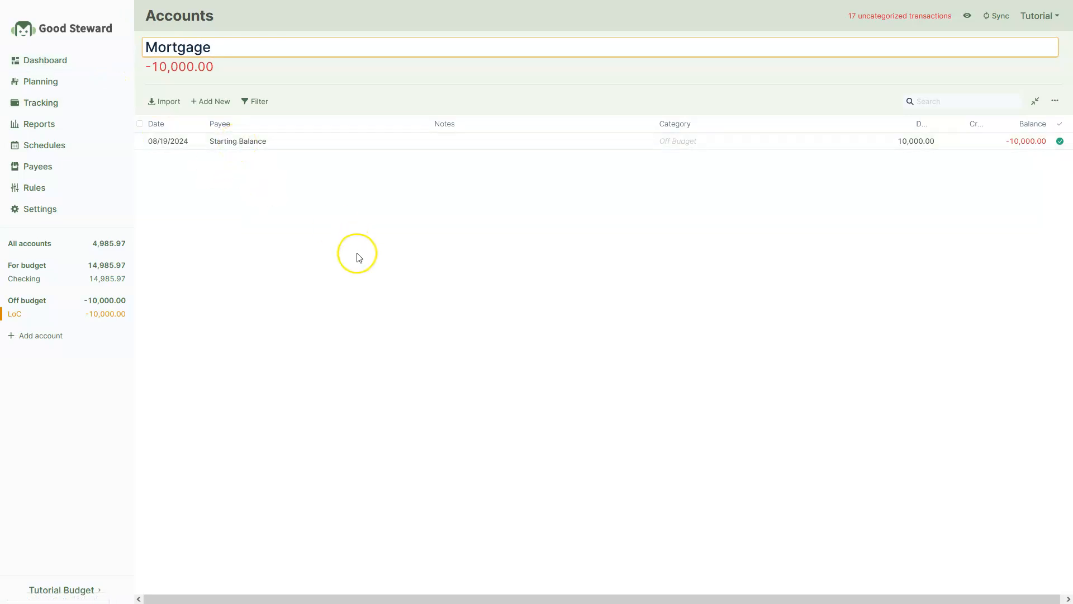
Create a local off-budget account named House value with a balance of 100000
{"action": "left_click", "coordinate": [48, 338]}
{"action": "left_click", "coordinate": [528, 326]}
{"action": "left_click", "coordinate": [624, 301]}
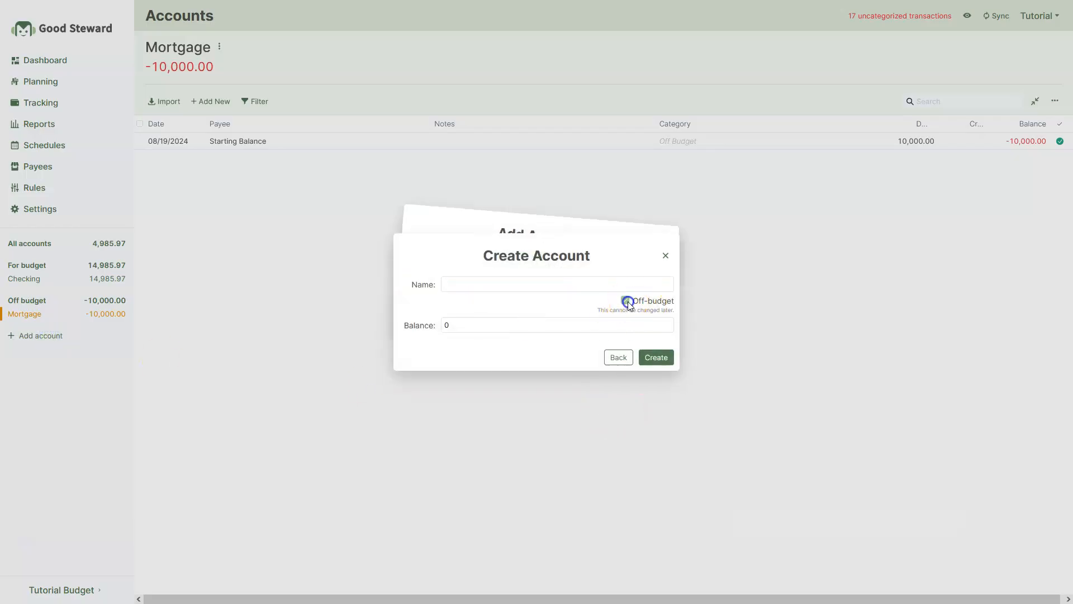
{"action": "left_click", "coordinate": [526, 285]}
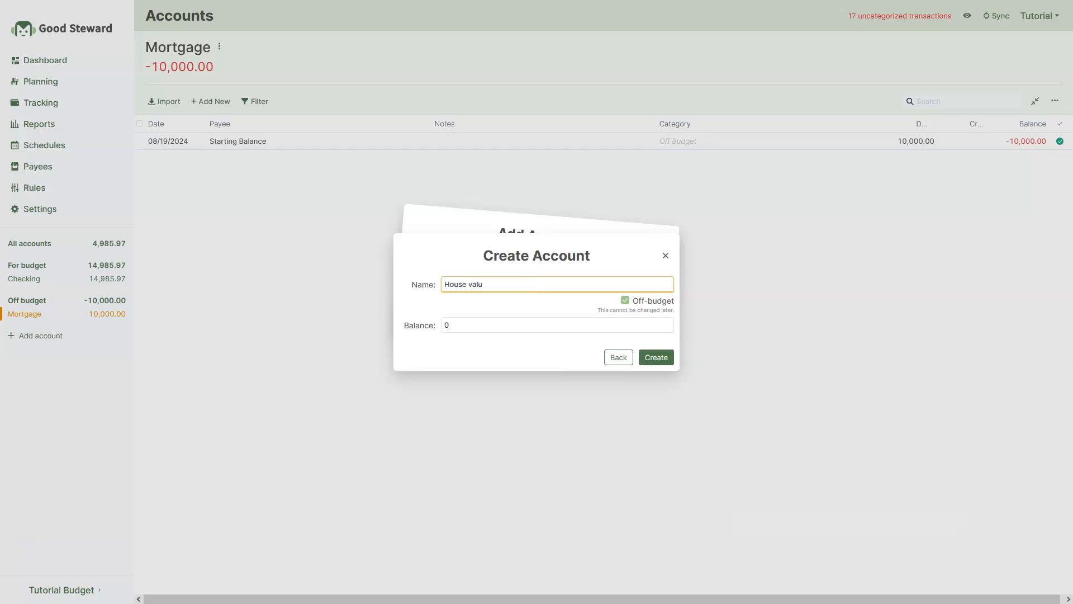
{"action": "left_click", "coordinate": [434, 327]}
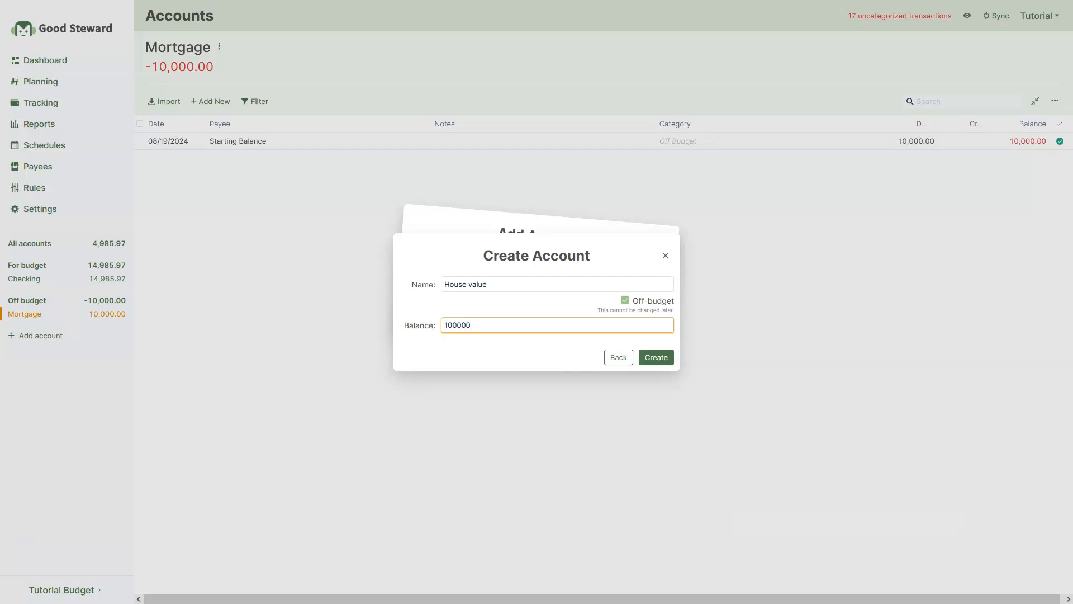
{"action": "left_click", "coordinate": [655, 359]}
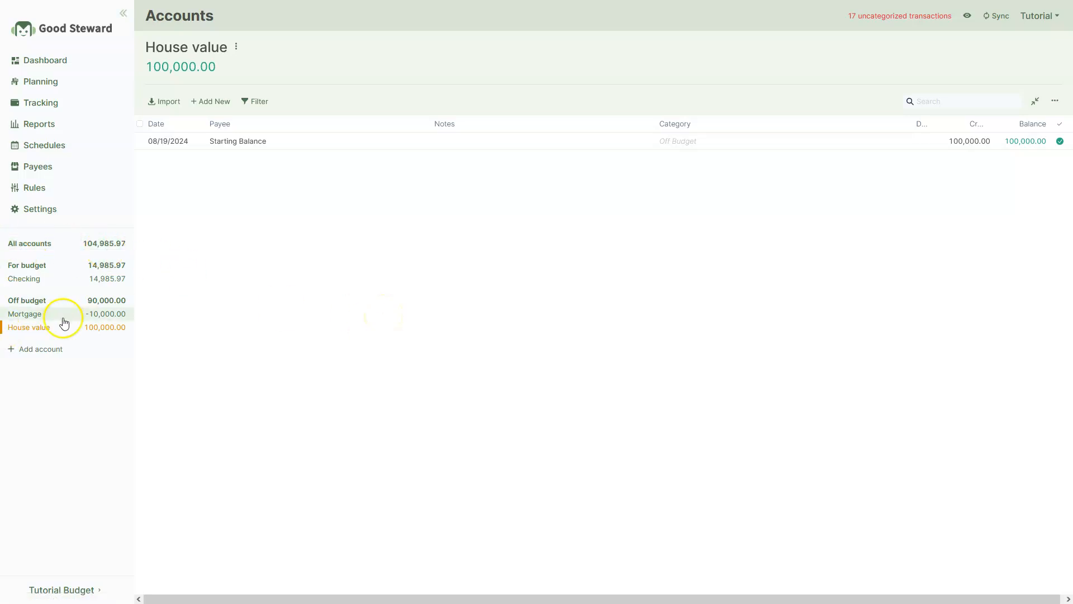
Start connecting a financial institution as a new account and proceed to the bank selection
{"action": "left_click", "coordinate": [44, 350]}
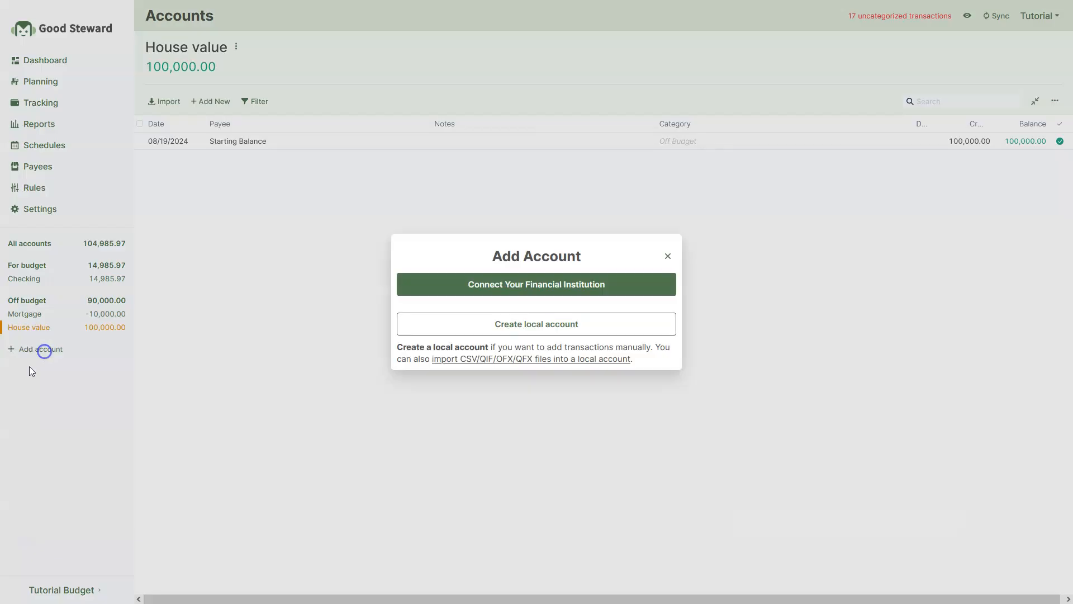
{"action": "left_click", "coordinate": [546, 294]}
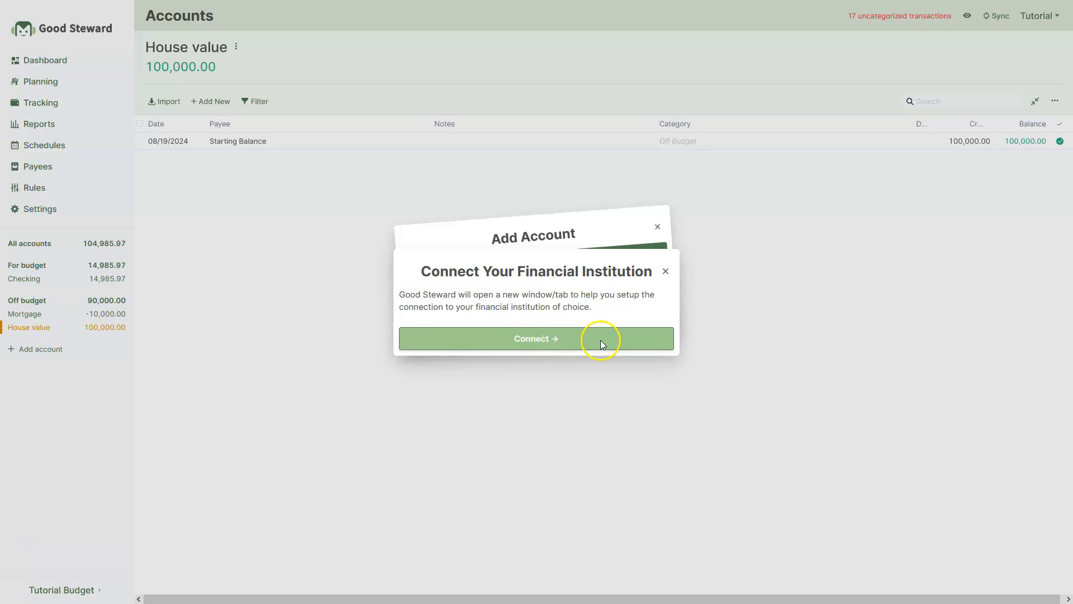
{"action": "left_click", "coordinate": [600, 340]}
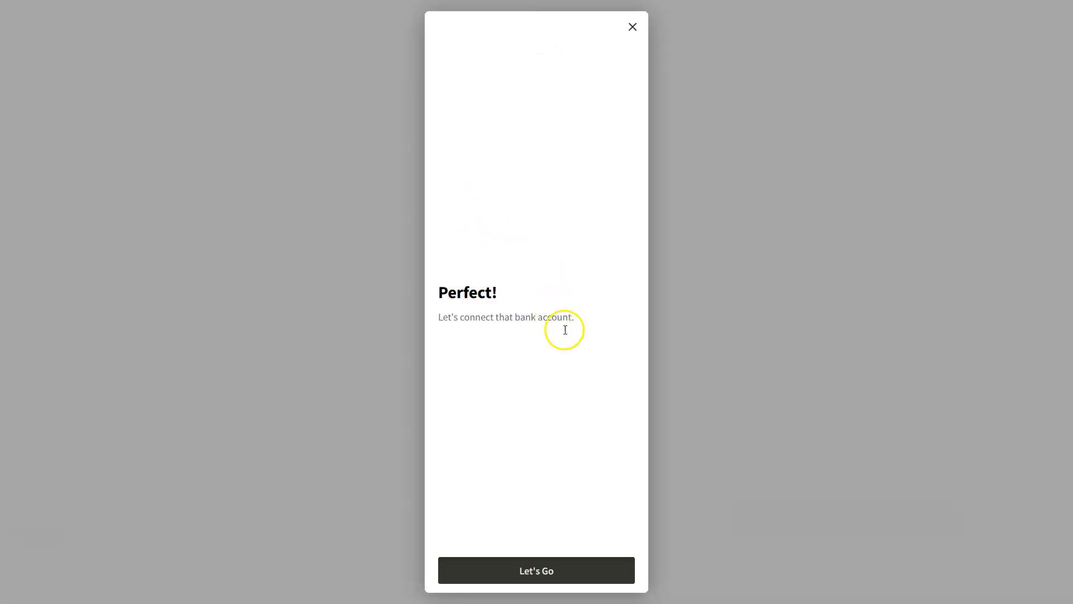
{"action": "left_click", "coordinate": [571, 573]}
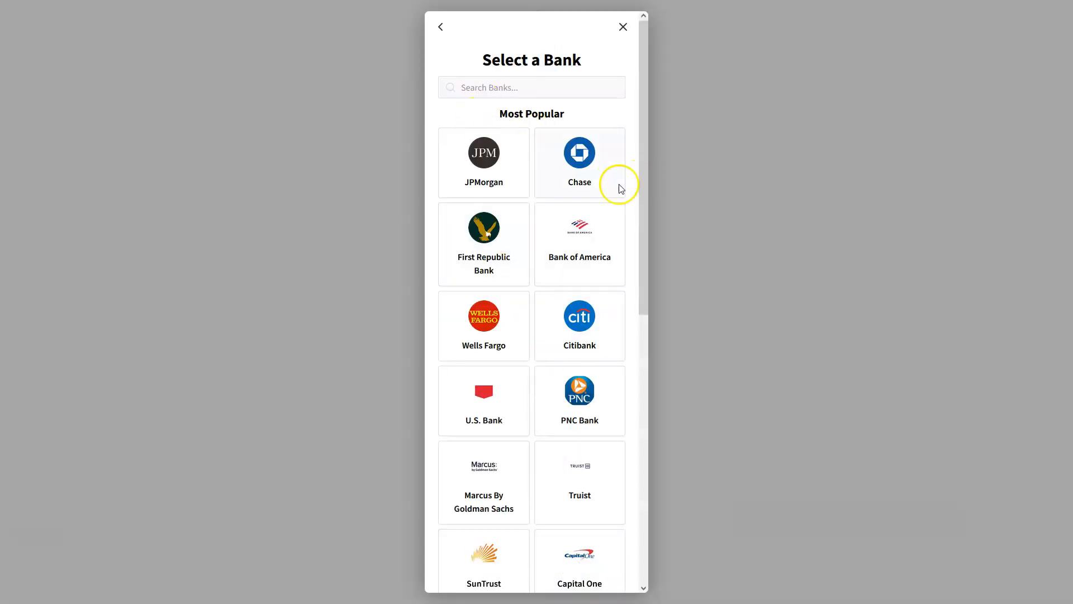
Search the banks for TD Canada Trust, view its standard login's credentials form, and back out without entering anything
{"action": "left_click", "coordinate": [525, 94]}
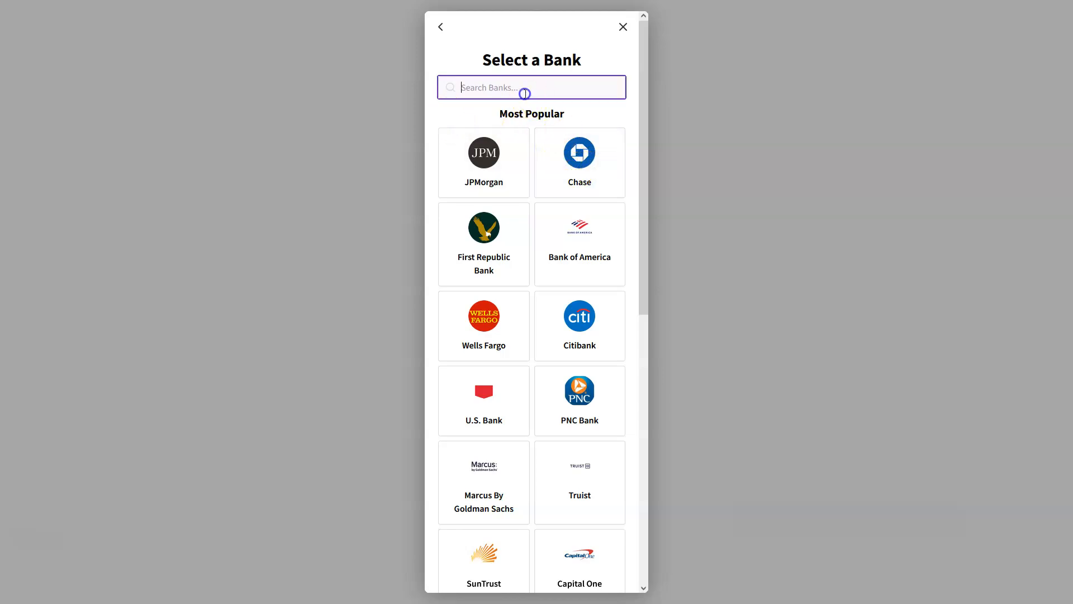
{"action": "left_click", "coordinate": [498, 87]}
{"action": "type", "text": "TD Canada T"}
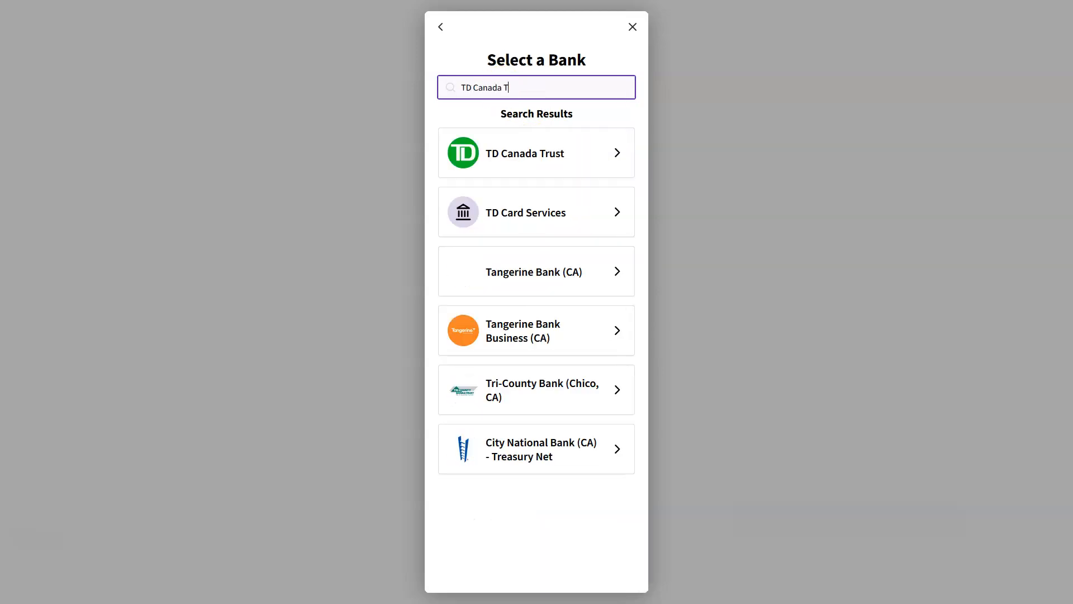
{"action": "type", "text": "rust"}
{"action": "left_click", "coordinate": [578, 157]}
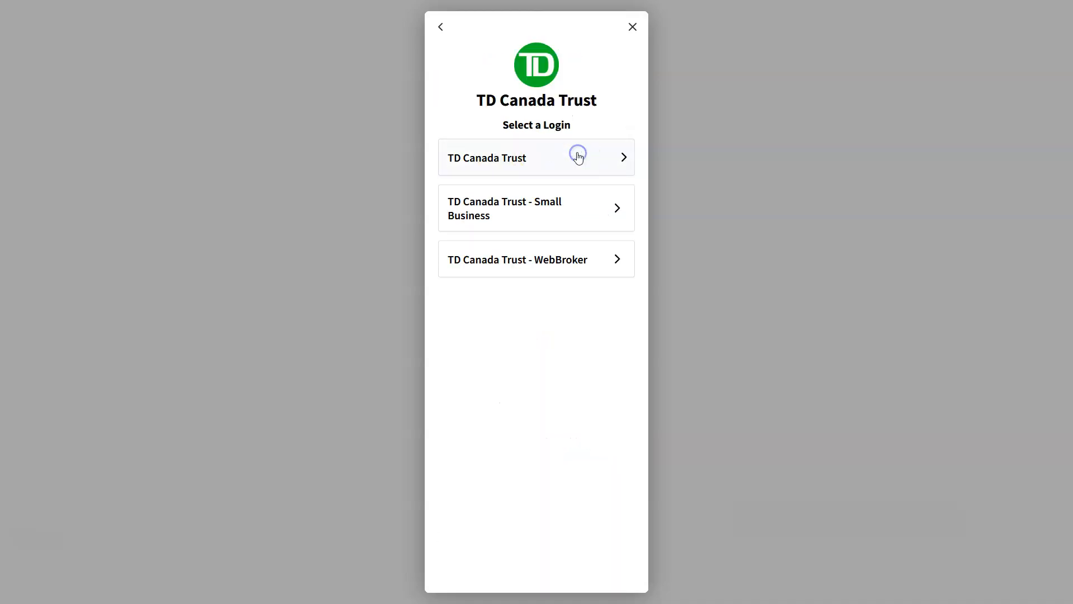
{"action": "left_click", "coordinate": [529, 166]}
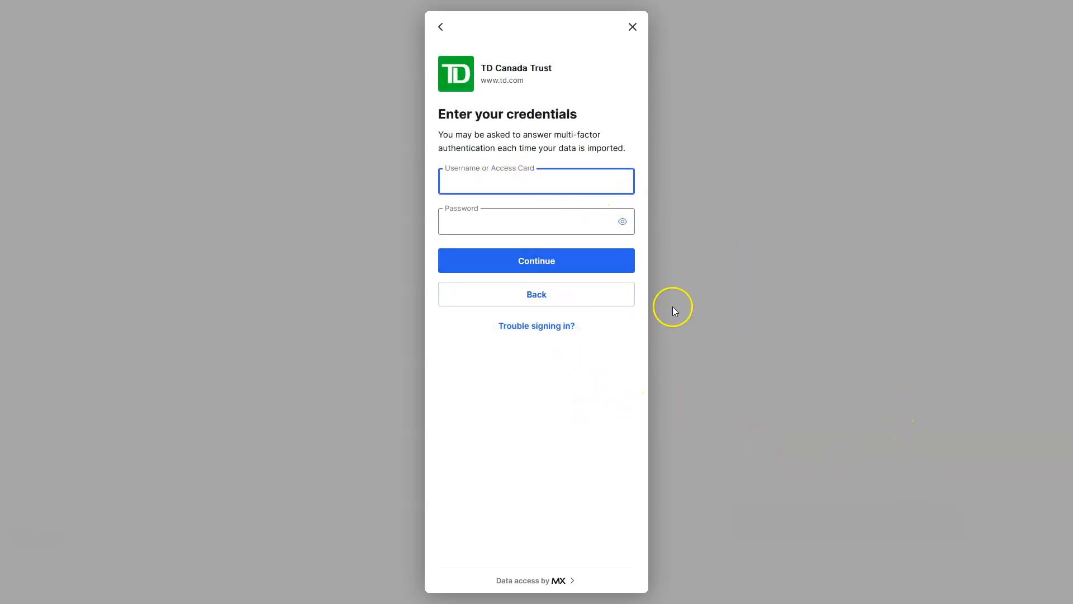
{"action": "left_click", "coordinate": [440, 28]}
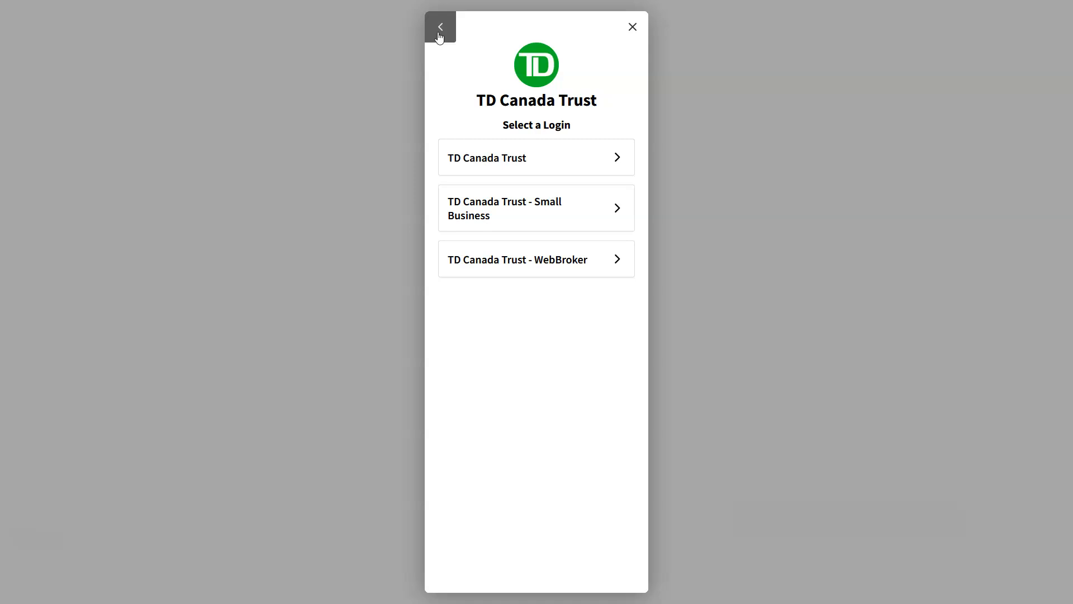
{"action": "left_click", "coordinate": [439, 35]}
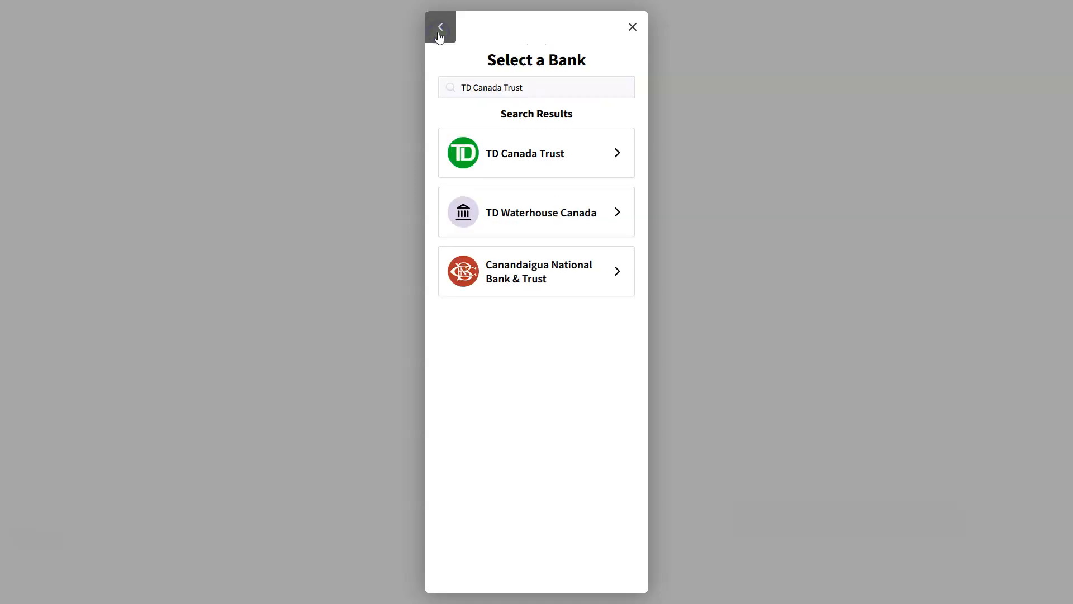
{"action": "left_click", "coordinate": [440, 33]}
View the standard Chase login instructions from the bank selection, cancel the login, and close the bank connection
{"action": "left_click", "coordinate": [560, 568]}
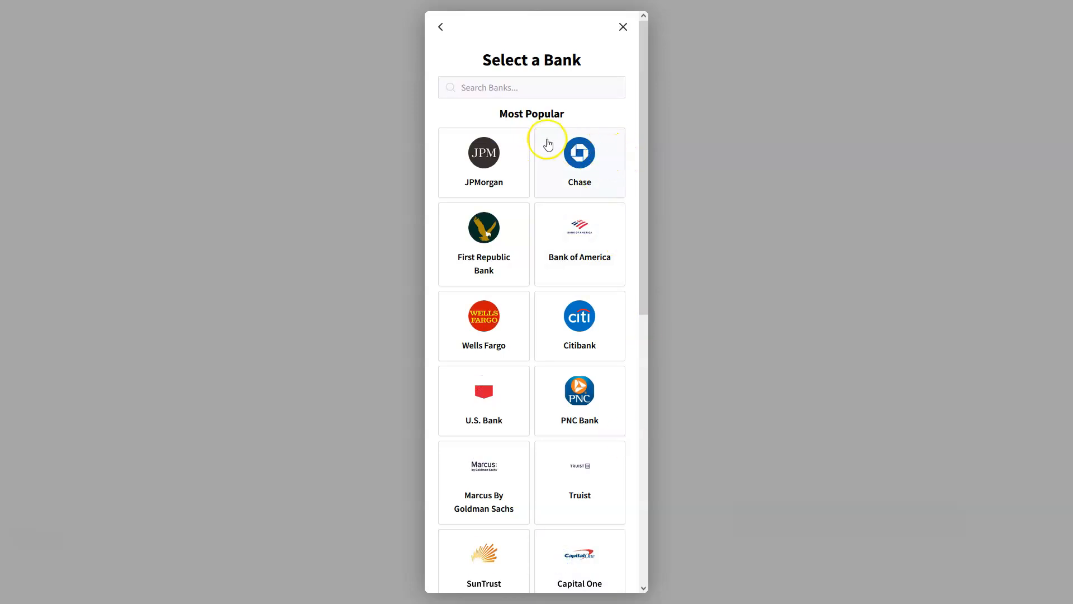
{"action": "left_click", "coordinate": [579, 156]}
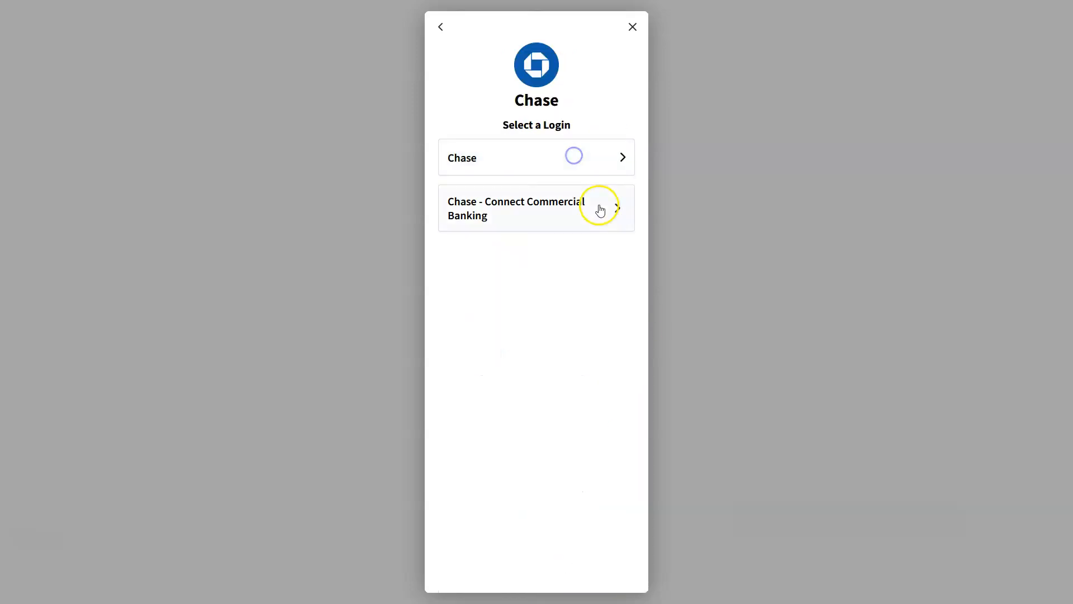
{"action": "left_click", "coordinate": [480, 166]}
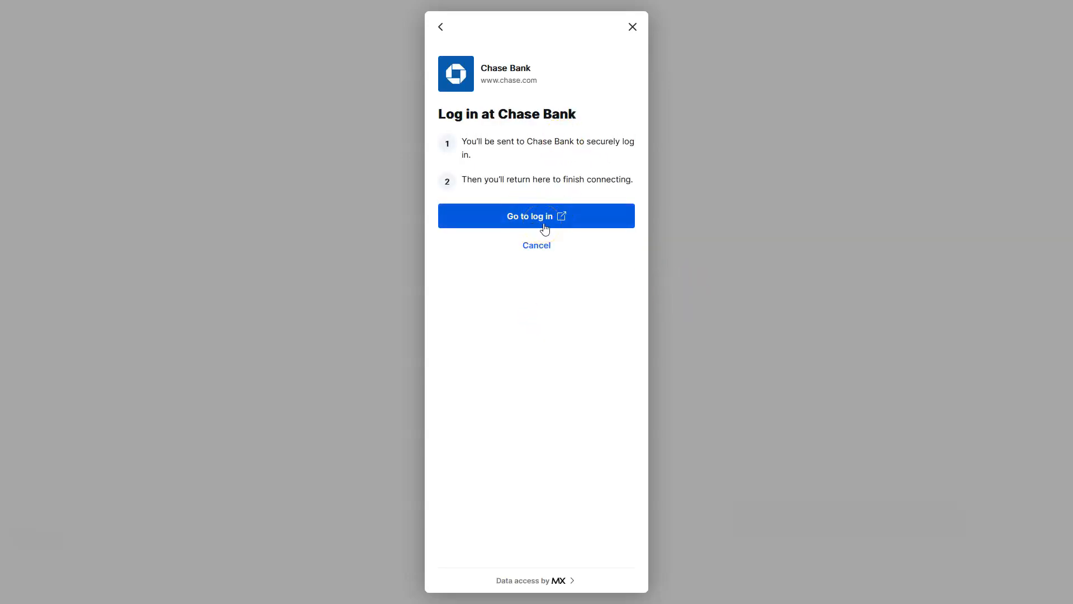
{"action": "left_click", "coordinate": [544, 249]}
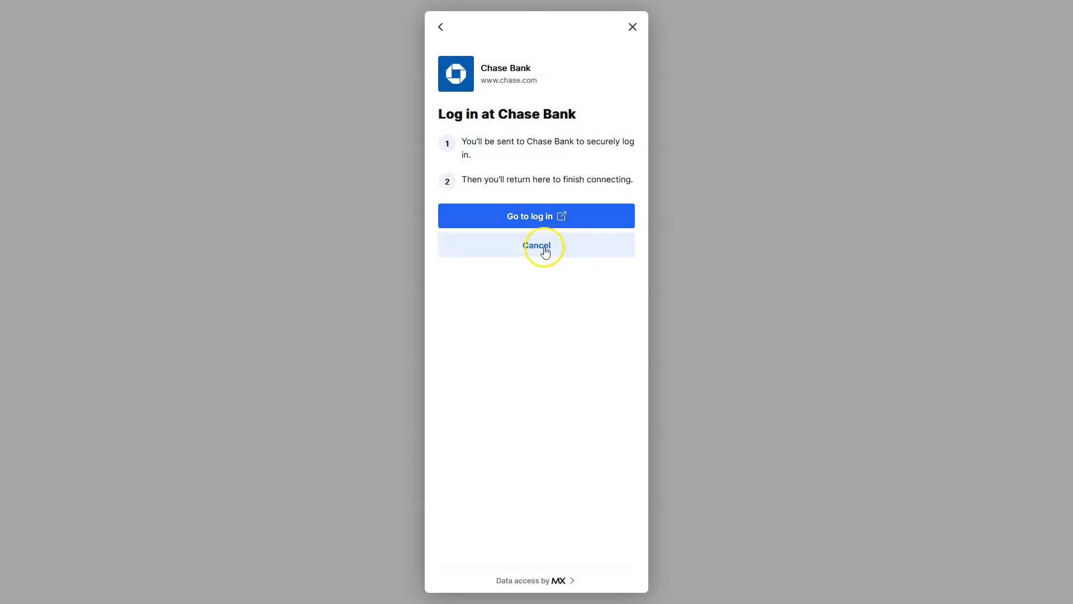
{"action": "left_click", "coordinate": [434, 29]}
{"action": "left_click", "coordinate": [435, 32]}
{"action": "left_click", "coordinate": [623, 31]}
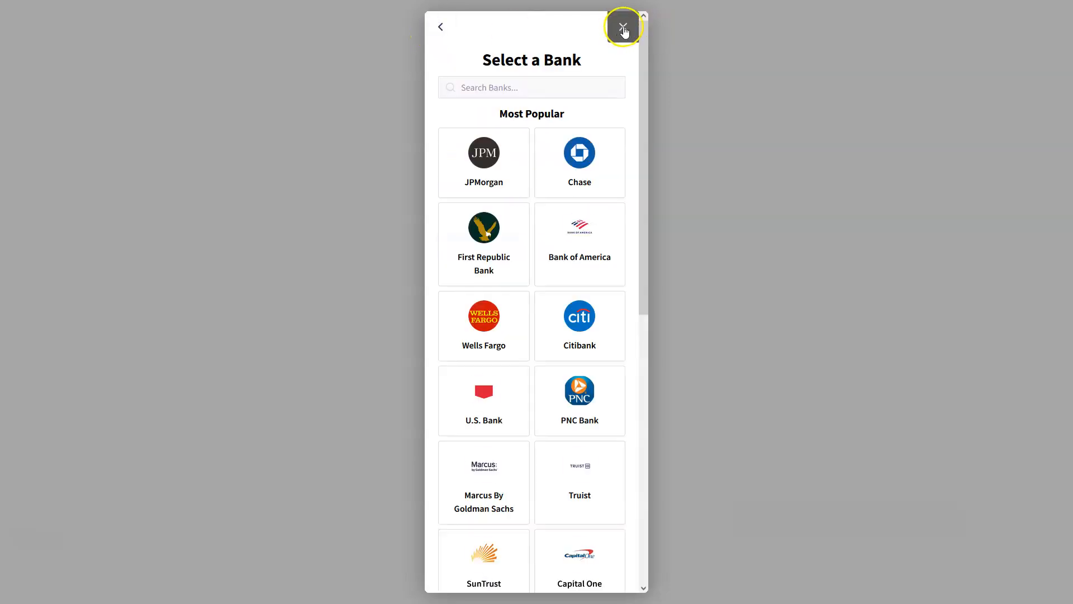